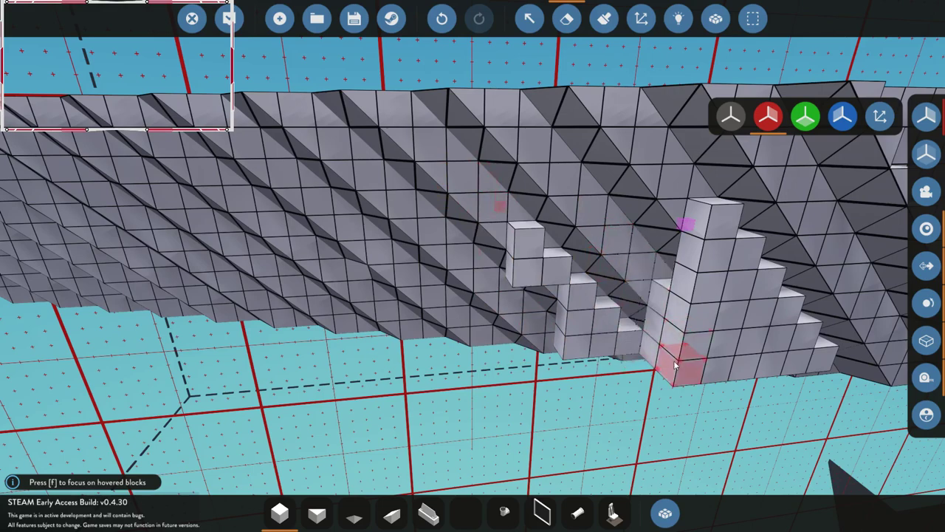
- Erase the stray block columns protruding from the outer side of the sloped bow hull
{"action": "middle_click_drag", "start_coordinate": [675, 364], "coordinate": [604, 304]}
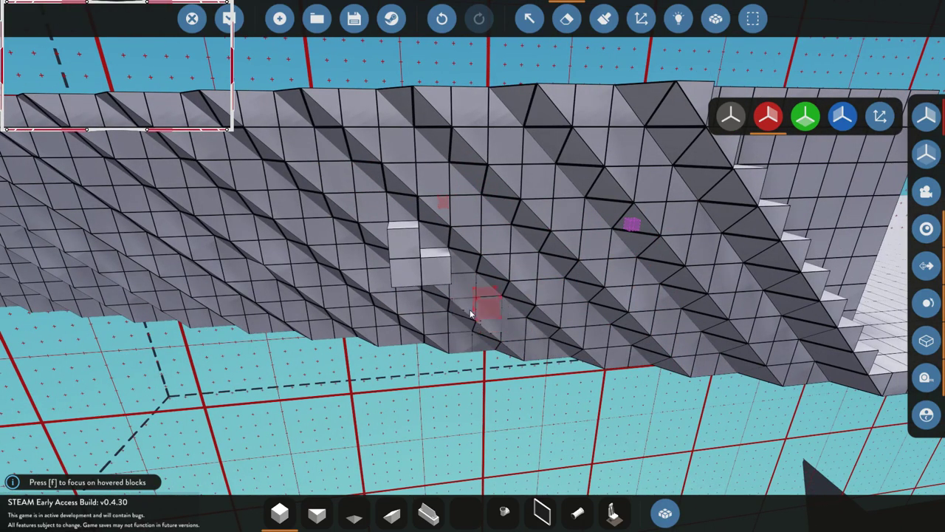
{"action": "middle_click_drag", "start_coordinate": [463, 327], "coordinate": [574, 333]}
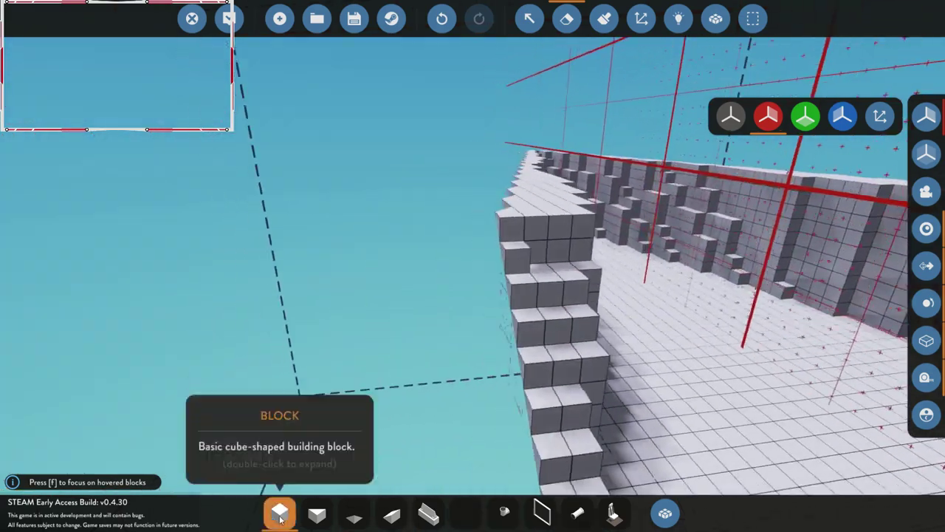
- Square off the stepped end of the bow side wall with blocks and extend the wall along the full length of the floor
{"action": "left_click", "coordinate": [279, 511]}
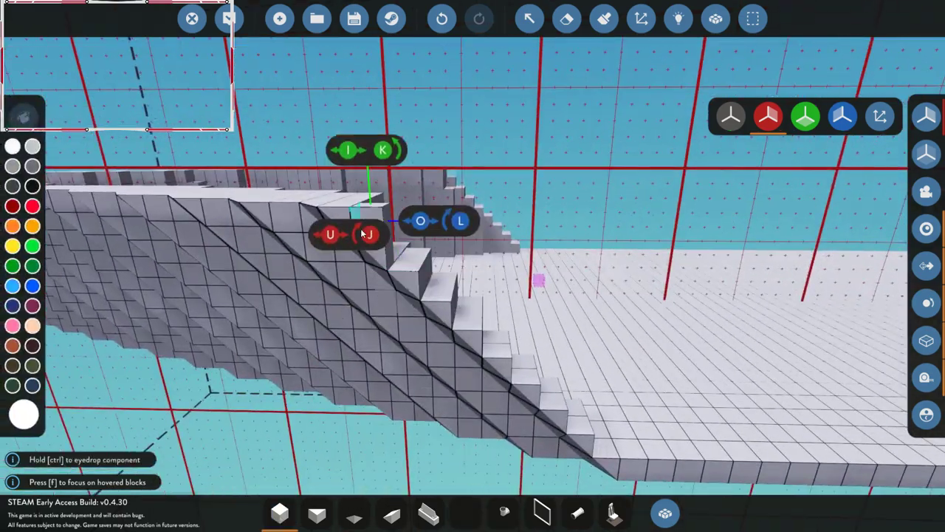
{"action": "middle_click_drag", "start_coordinate": [362, 233], "coordinate": [353, 274]}
{"action": "middle_click_drag", "start_coordinate": [396, 353], "coordinate": [336, 313]}
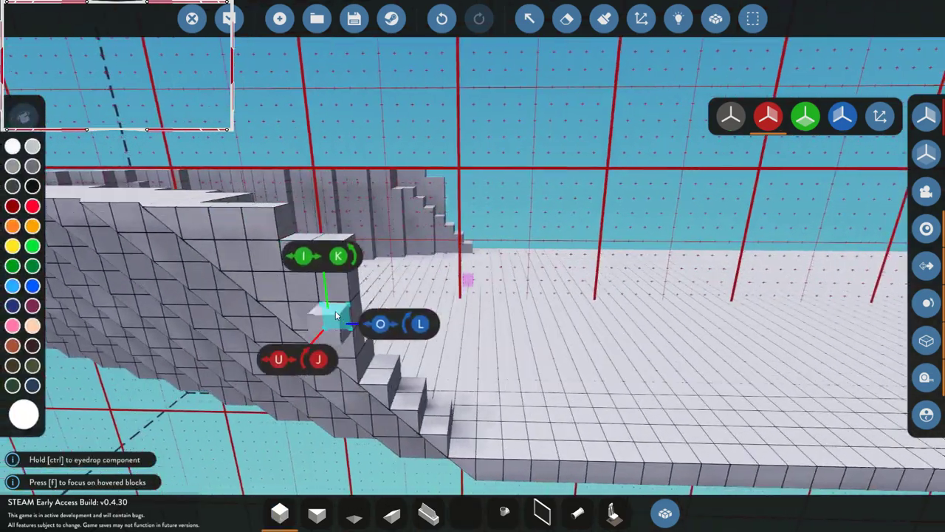
{"action": "middle_click_drag", "start_coordinate": [459, 442], "coordinate": [517, 348]}
{"action": "middle_click_drag", "start_coordinate": [380, 335], "coordinate": [249, 219]}
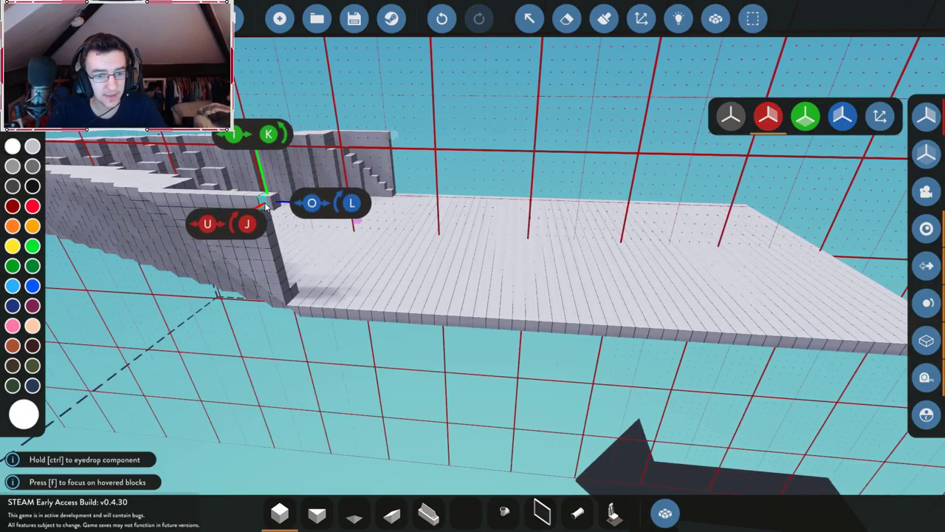
{"action": "left_click_drag", "start_coordinate": [265, 203], "coordinate": [653, 329]}
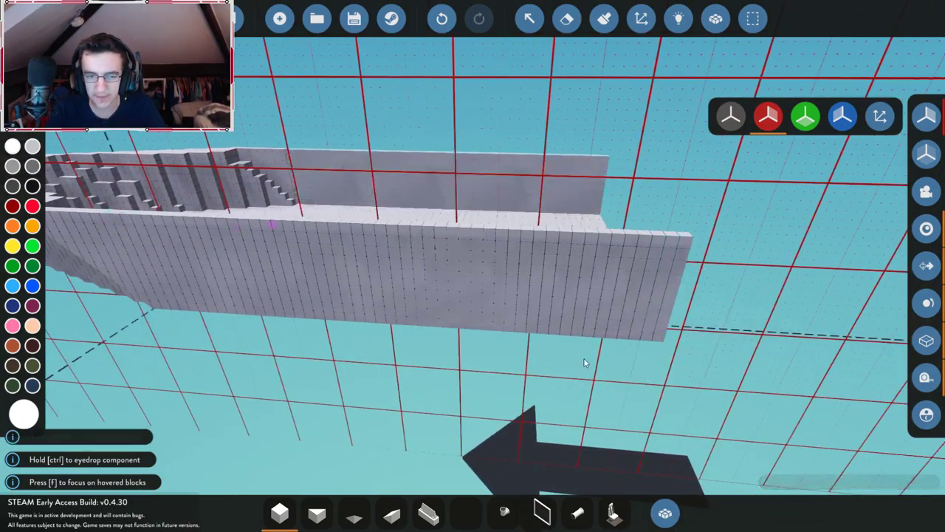
{"action": "middle_click_drag", "start_coordinate": [584, 362], "coordinate": [330, 297]}
- Cover the wide rear part of the bow opening with a one-block-thick deck between the side walls
{"action": "left_click_drag", "start_coordinate": [353, 302], "coordinate": [732, 257]}
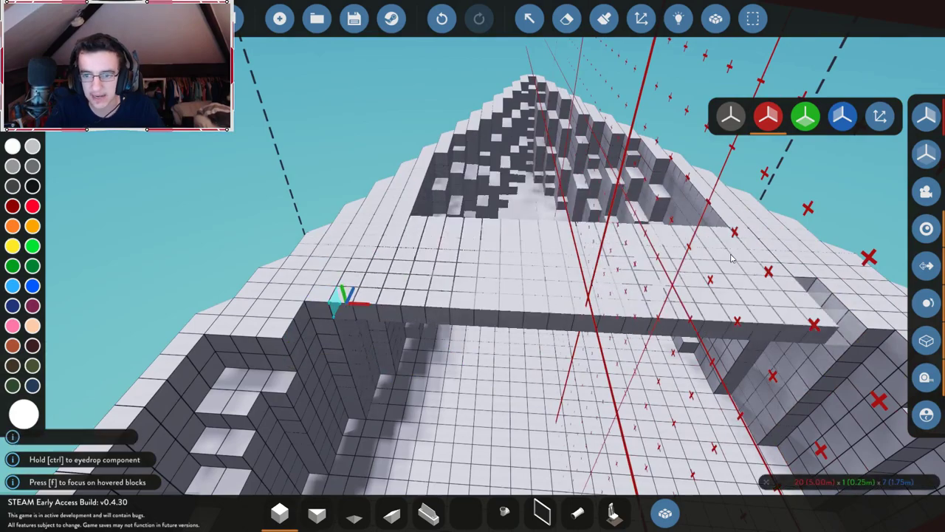
{"action": "left_click_drag", "start_coordinate": [775, 236], "coordinate": [775, 236]}
{"action": "middle_click_drag", "start_coordinate": [776, 236], "coordinate": [576, 230]}
{"action": "middle_click_drag", "start_coordinate": [666, 340], "coordinate": [404, 380]}
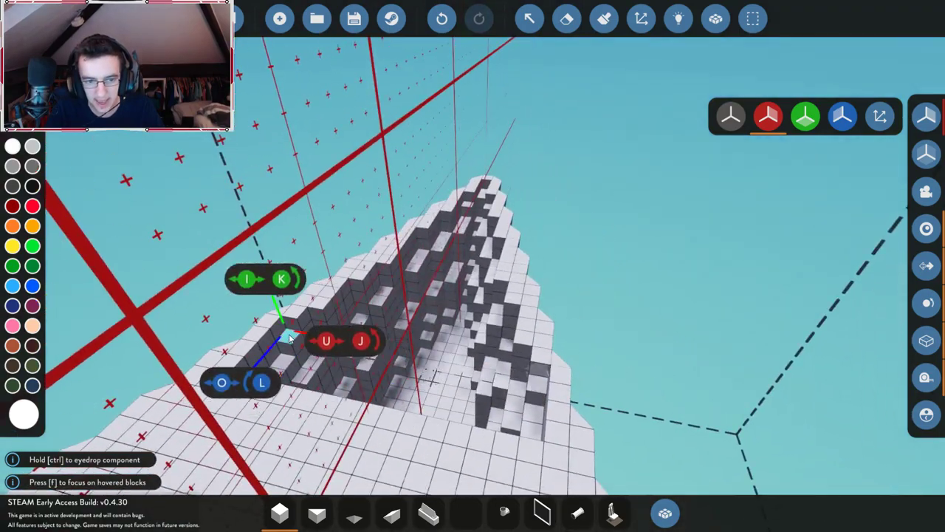
- Fill the remaining narrowing deck opening up to the bow tip with blocks, level with the side walls
{"action": "scroll", "coordinate": [554, 435], "scroll_direction": "up", "scroll_amount": 5}
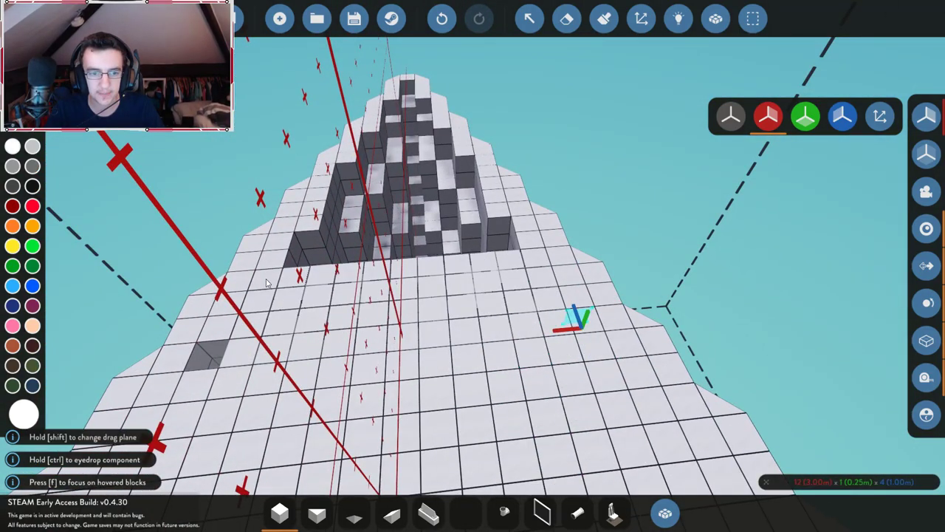
{"action": "scroll", "coordinate": [273, 314], "scroll_direction": "up", "scroll_amount": 5}
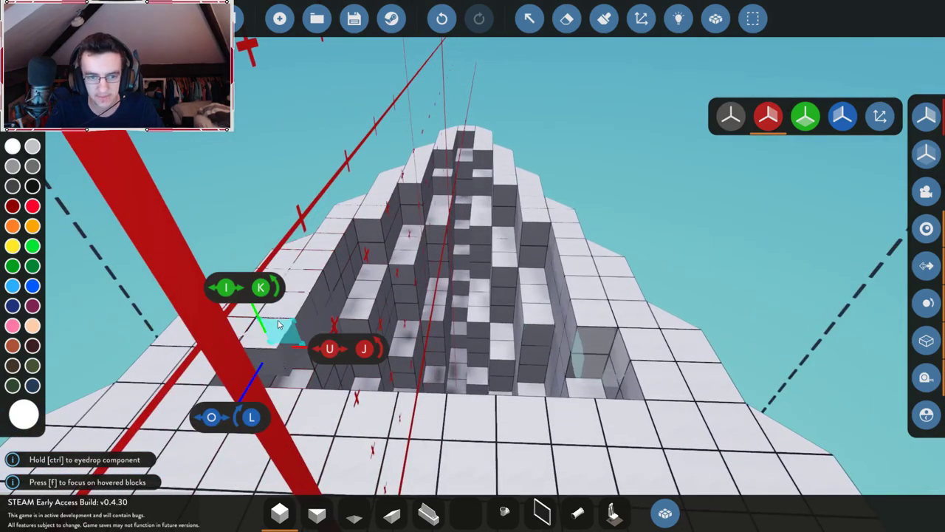
{"action": "right_click_drag", "start_coordinate": [596, 383], "coordinate": [421, 319]}
{"action": "right_click_drag", "start_coordinate": [394, 289], "coordinate": [625, 410]}
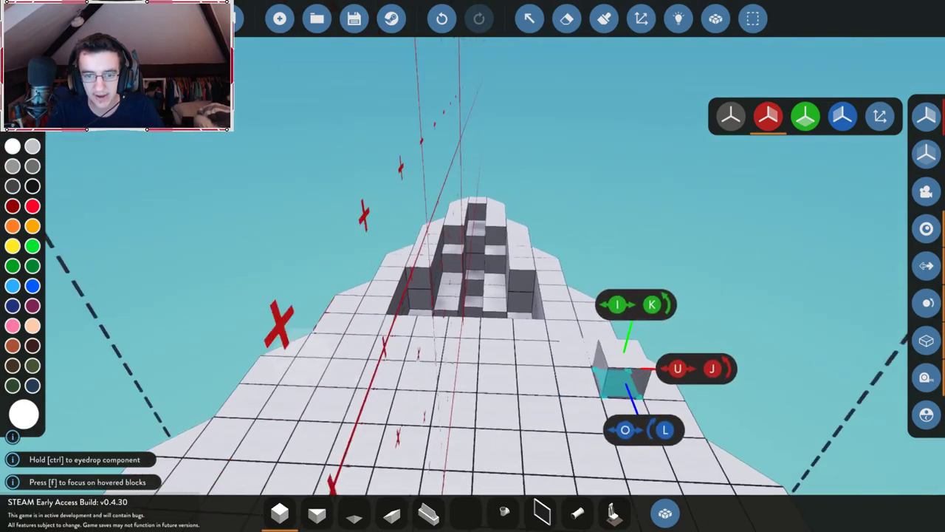
{"action": "key", "text": "f"}
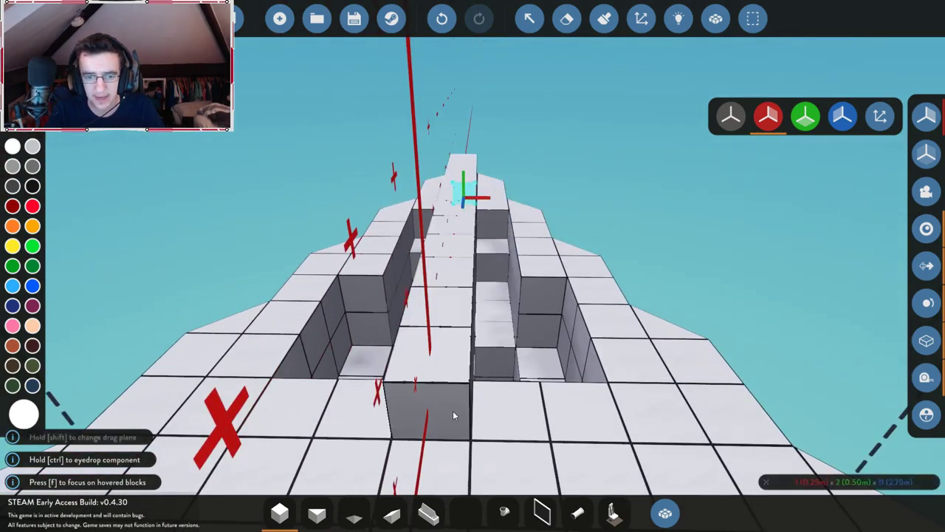
{"action": "left_click_drag", "start_coordinate": [452, 410], "coordinate": [344, 316]}
{"action": "right_click_drag", "start_coordinate": [600, 411], "coordinate": [695, 527]}
{"action": "key", "text": "Tab"}
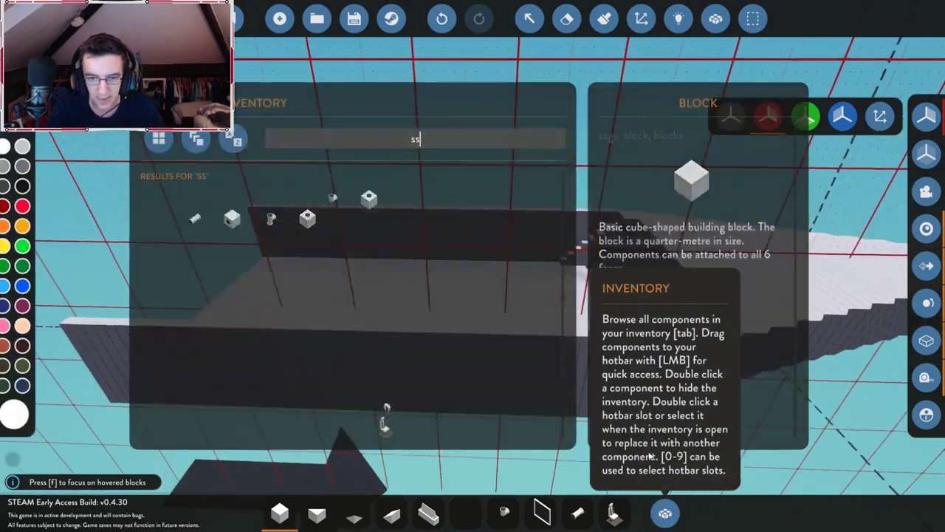
{"action": "key", "text": "BackSpace"}
{"action": "key", "text": "BackSpace"}
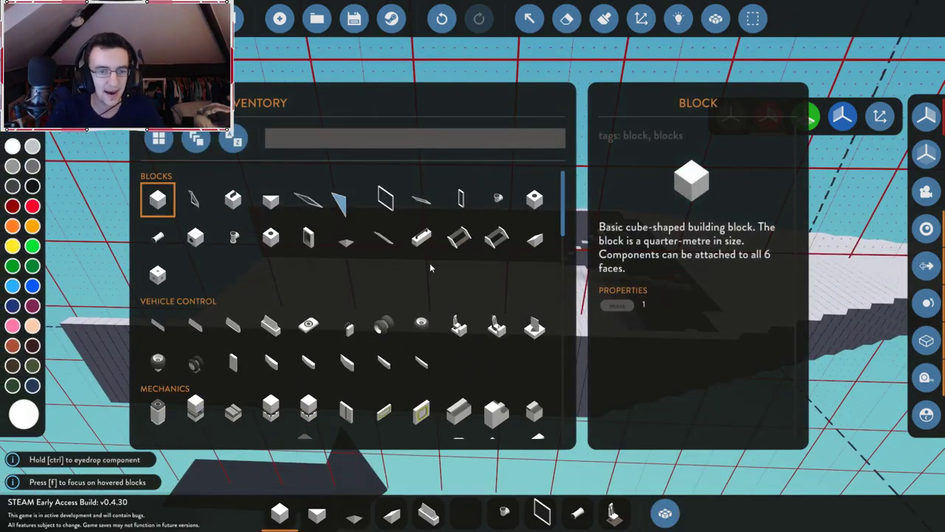
{"action": "key", "text": "Escape"}
{"action": "key", "text": "Escape"}
{"action": "key", "text": "Tab"}
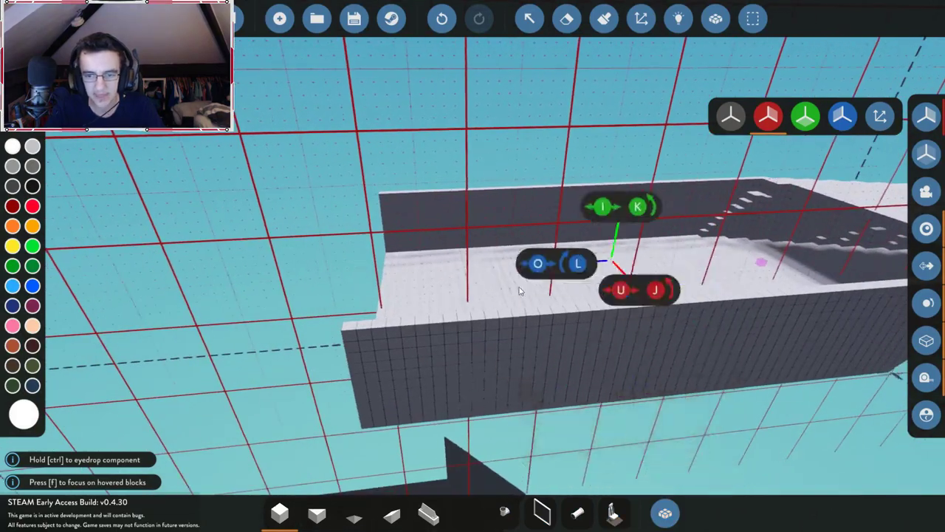
- Extend the hull section aft with blocks and close its end with a full-height transverse wall
{"action": "right_click_drag", "start_coordinate": [503, 325], "coordinate": [629, 252]}
{"action": "mouse_move", "coordinate": [695, 327]}
{"action": "right_mouse_down"}
{"action": "mouse_move", "coordinate": [473, 310]}
{"action": "mouse_move", "coordinate": [543, 277]}
{"action": "mouse_move", "coordinate": [466, 281]}
{"action": "mouse_move", "coordinate": [562, 266]}
{"action": "mouse_move", "coordinate": [700, 316]}
{"action": "right_mouse_up"}
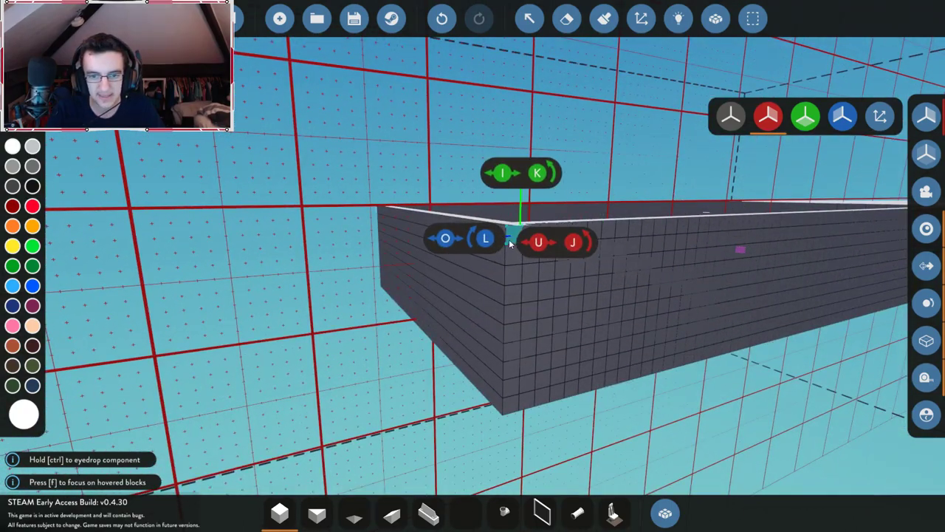
{"action": "left_click_drag", "start_coordinate": [503, 241], "coordinate": [351, 434]}
{"action": "right_click_drag", "start_coordinate": [351, 433], "coordinate": [614, 221]}
{"action": "left_click_drag", "start_coordinate": [614, 222], "coordinate": [698, 236]}
{"action": "right_click_drag", "start_coordinate": [698, 237], "coordinate": [612, 376]}
{"action": "key", "text": "w"}
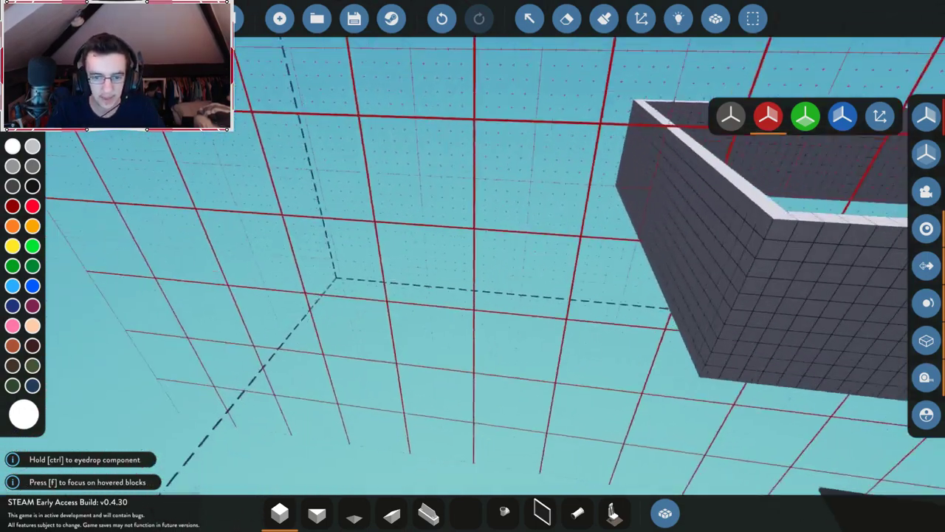
- Extend both side walls aft past the transverse wall at full hull height
{"action": "left_click_drag", "start_coordinate": [703, 204], "coordinate": [474, 353]}
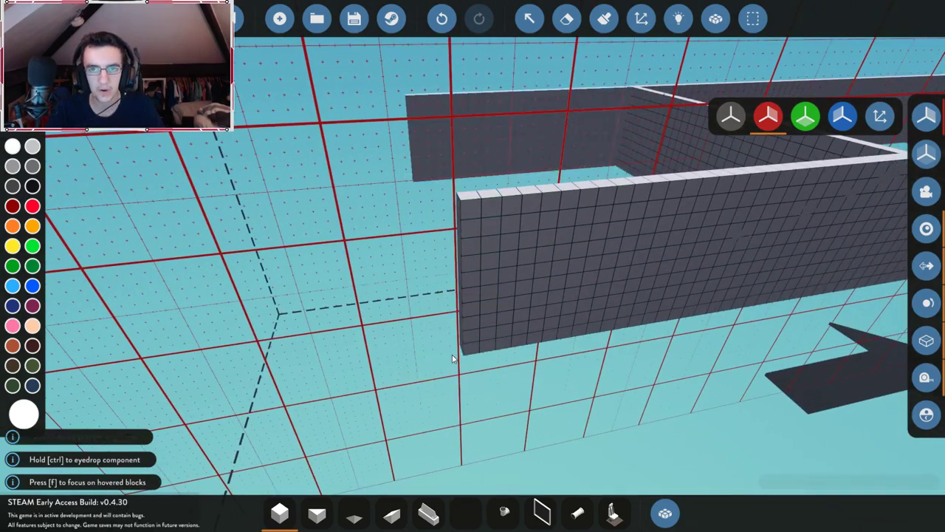
{"action": "right_click_drag", "start_coordinate": [435, 358], "coordinate": [434, 358]}
{"action": "right_click_drag", "start_coordinate": [298, 298], "coordinate": [299, 298]}
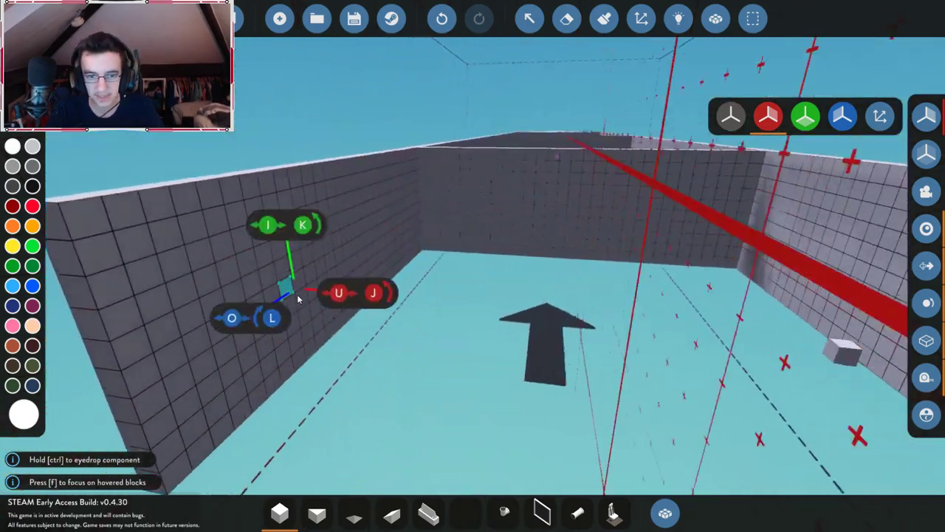
- Lay a one-block-thick floor between the side walls of the new aft section
{"action": "left_click_drag", "start_coordinate": [411, 242], "coordinate": [539, 254]}
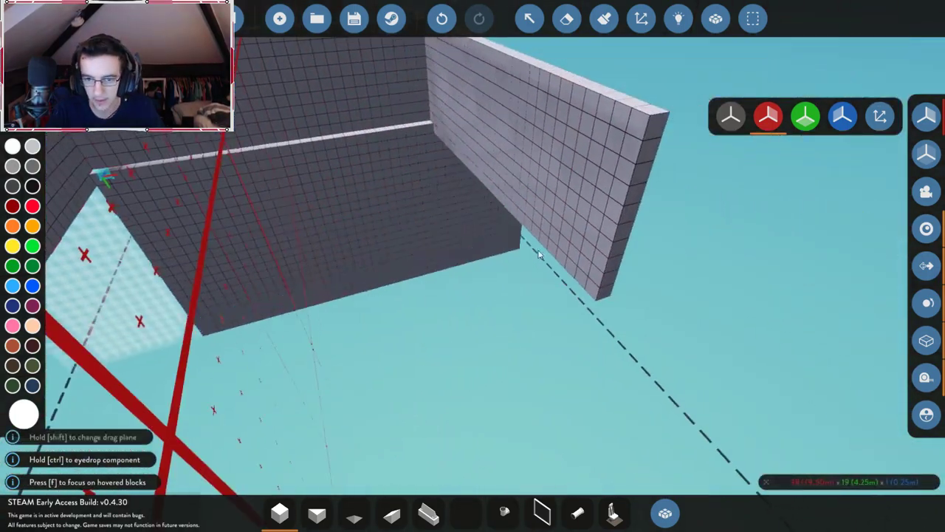
{"action": "left_click_drag", "start_coordinate": [590, 289], "coordinate": [590, 289]}
{"action": "right_click_drag", "start_coordinate": [591, 290], "coordinate": [259, 186]}
{"action": "left_click_drag", "start_coordinate": [259, 187], "coordinate": [591, 211]}
{"action": "right_click_drag", "start_coordinate": [591, 210], "coordinate": [494, 138]}
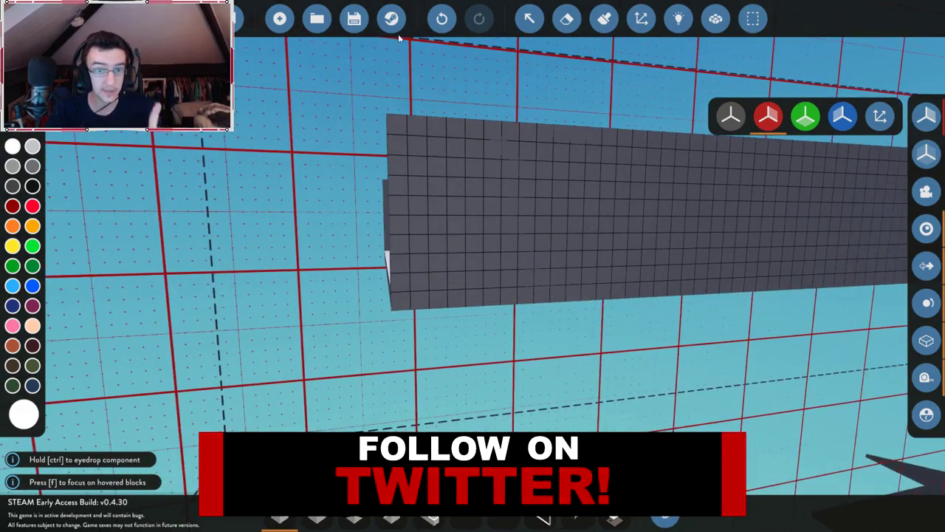
- Erase the row of blocks along the hull's lower outer edge
{"action": "left_click", "coordinate": [566, 20]}
{"action": "mouse_move", "coordinate": [566, 20]}
{"action": "right_mouse_down"}
{"action": "mouse_move", "coordinate": [385, 208]}
{"action": "mouse_move", "coordinate": [361, 214]}
{"action": "right_mouse_up"}
{"action": "mouse_move", "coordinate": [439, 222]}
{"action": "right_mouse_down"}
{"action": "mouse_move", "coordinate": [443, 234]}
{"action": "mouse_move", "coordinate": [505, 249]}
{"action": "mouse_move", "coordinate": [576, 251]}
{"action": "mouse_move", "coordinate": [520, 275]}
{"action": "mouse_move", "coordinate": [553, 344]}
{"action": "mouse_move", "coordinate": [517, 443]}
{"action": "right_mouse_up"}
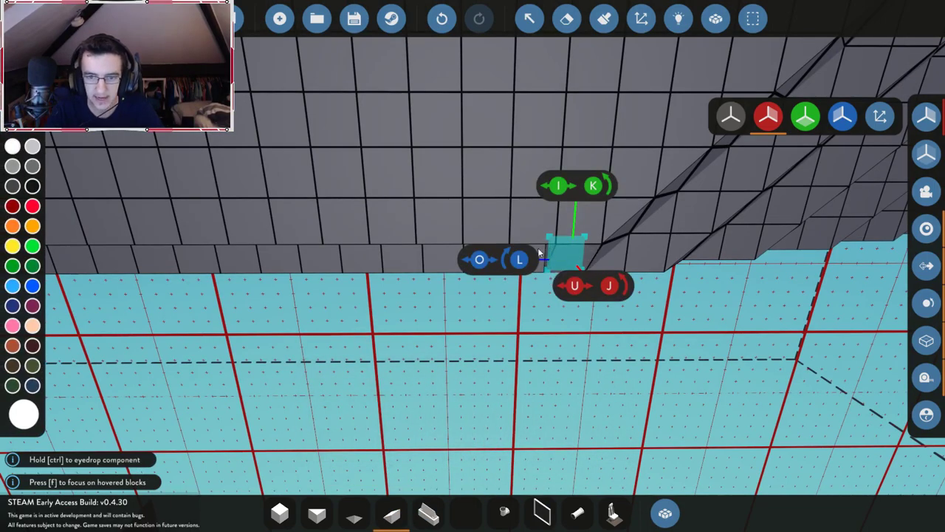
- Line the hull's lower outer edge with a single row of wedges from the bow section to the stern end
{"action": "right_click_drag", "start_coordinate": [551, 252], "coordinate": [452, 253]}
{"action": "key", "text": "a"}
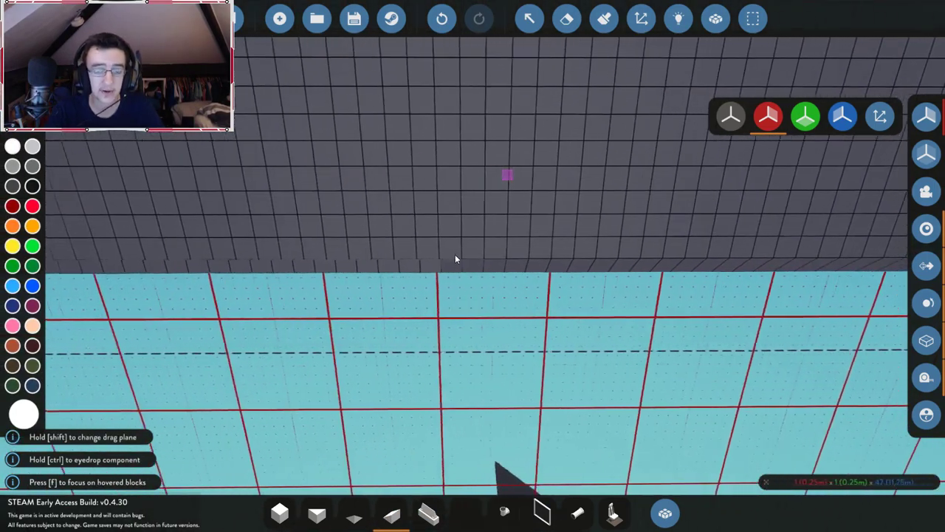
{"action": "key", "text": "a"}
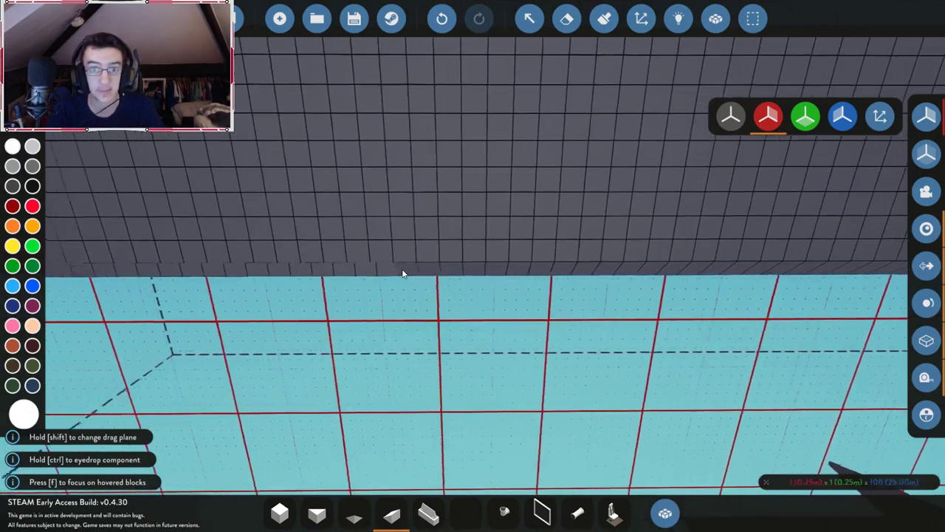
{"action": "key", "text": "a"}
{"action": "right_click_drag", "start_coordinate": [330, 280], "coordinate": [354, 414]}
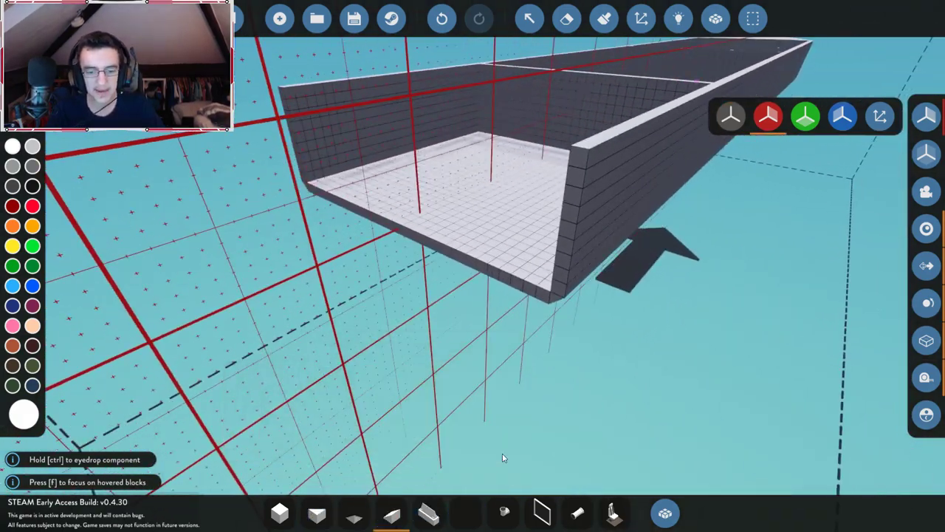
- Cap the lower stern corner at the end of the wedge row with a pyramid
{"action": "key", "text": "d"}
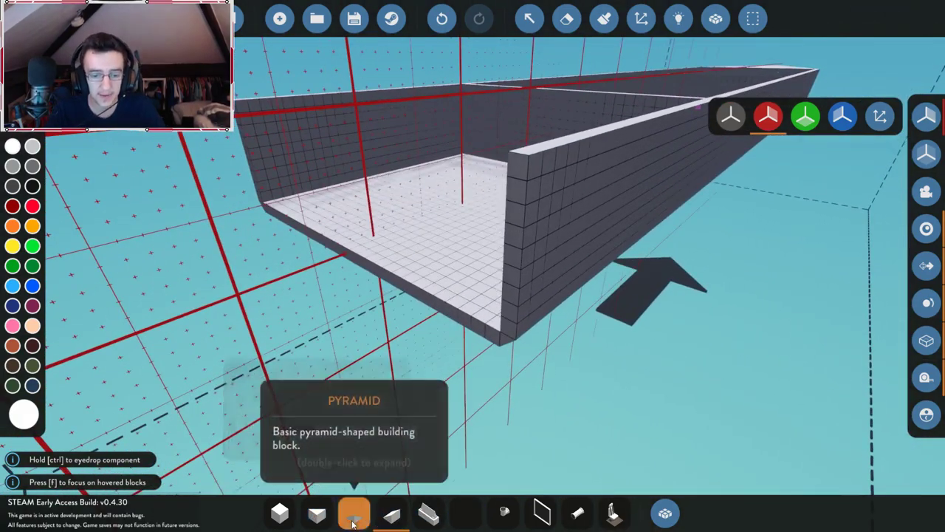
{"action": "right_click_drag", "start_coordinate": [353, 523], "coordinate": [520, 347]}
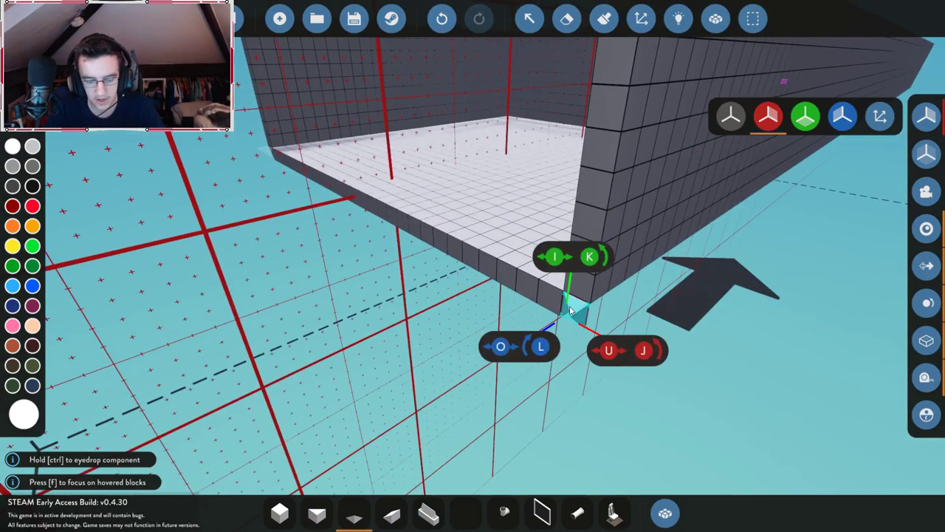
{"action": "right_click_drag", "start_coordinate": [568, 310], "coordinate": [473, 325]}
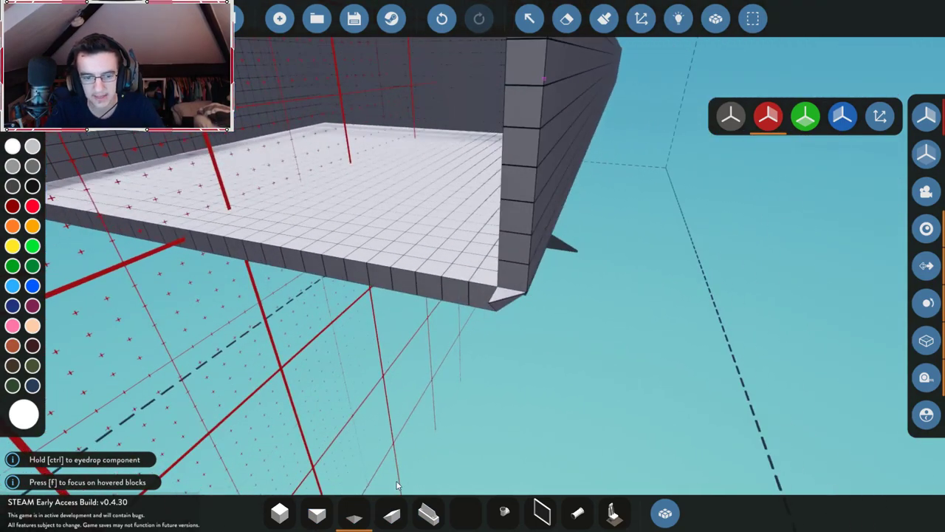
- Place a diagonal run of angled corner blocks, 1 x 10 x 10, rising aft from the lower stern corner
{"action": "left_click", "coordinate": [477, 295]}
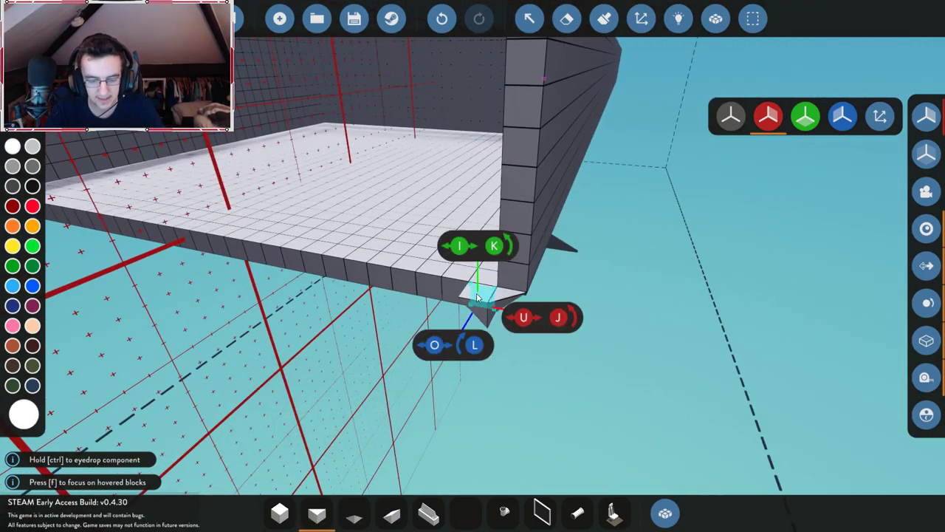
{"action": "right_click_drag", "start_coordinate": [477, 295], "coordinate": [473, 325]}
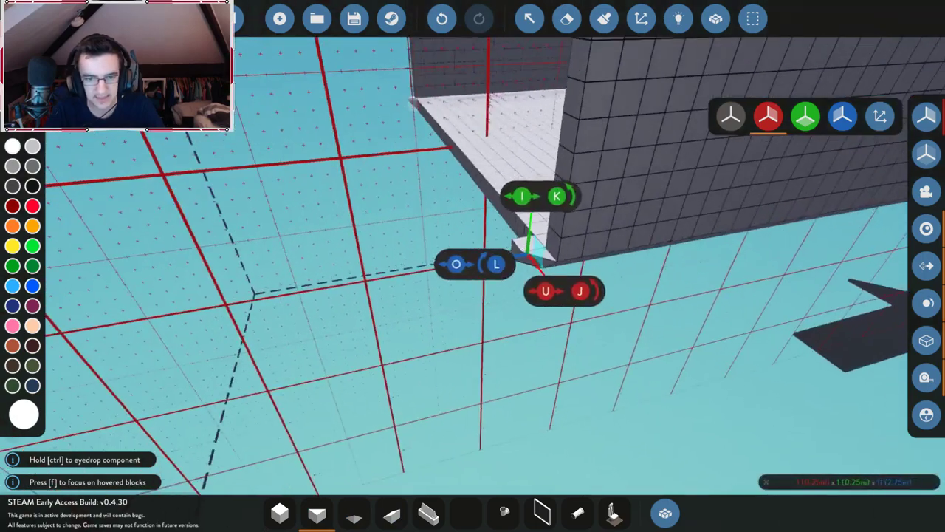
{"action": "left_click_drag", "start_coordinate": [517, 390], "coordinate": [455, 186]}
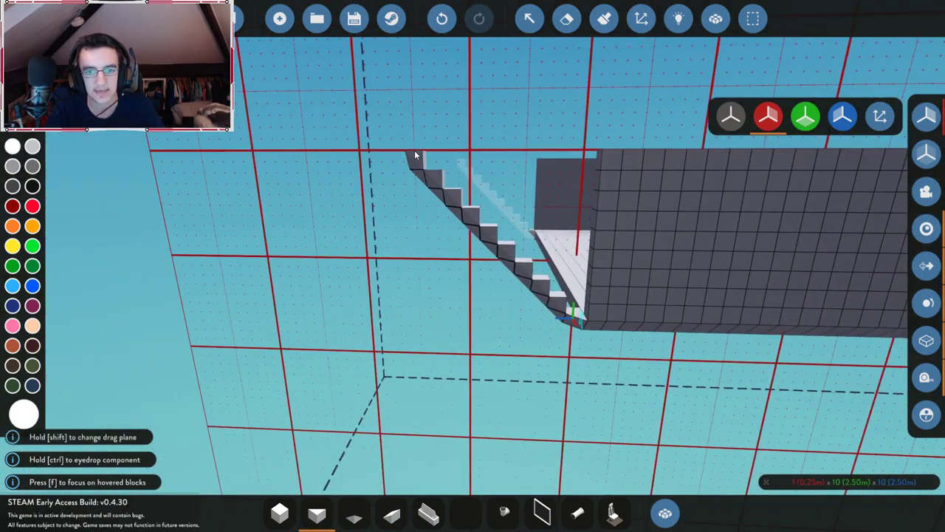
{"action": "left_click_drag", "start_coordinate": [418, 143], "coordinate": [418, 144]}
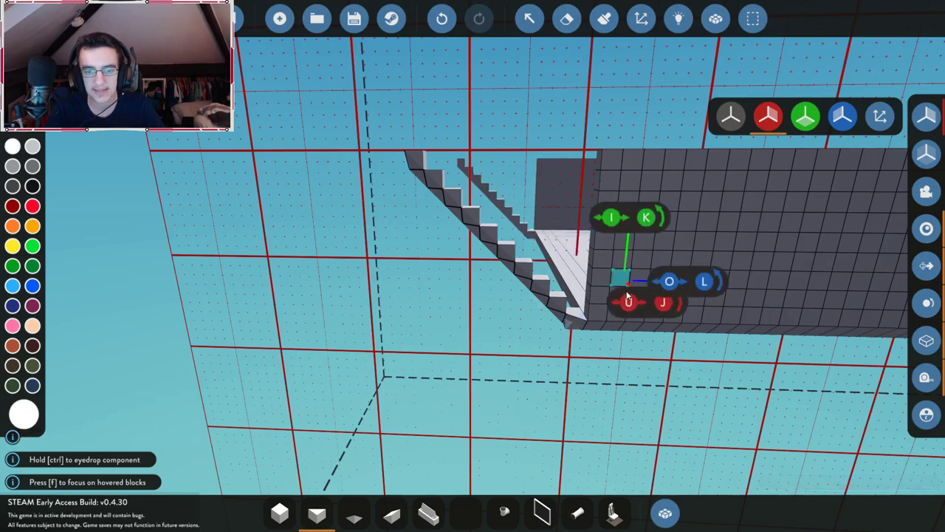
- Add a second diagonal run of inverse pyramids beside the first, rising aft from the lower stern corner
{"action": "right_click_drag", "start_coordinate": [418, 143], "coordinate": [369, 159]}
{"action": "right_click_drag", "start_coordinate": [610, 369], "coordinate": [337, 353]}
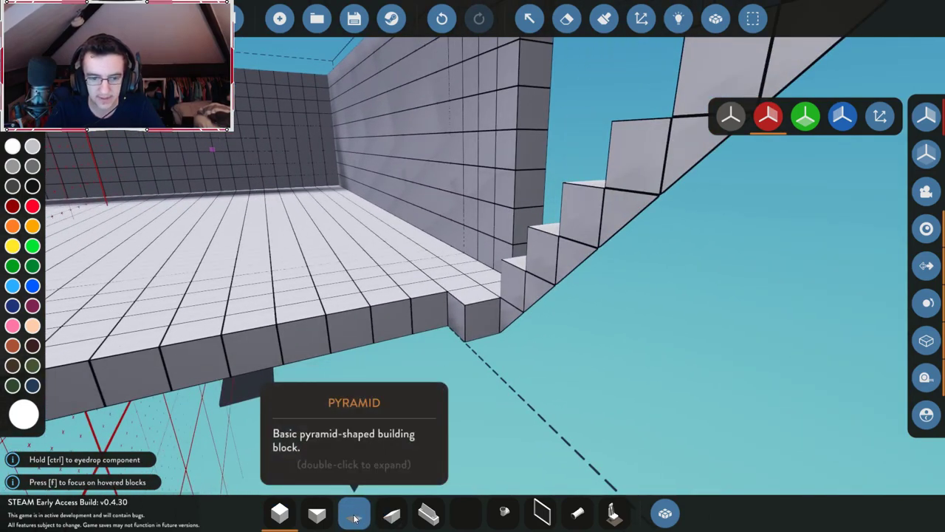
{"action": "left_click", "coordinate": [317, 513]}
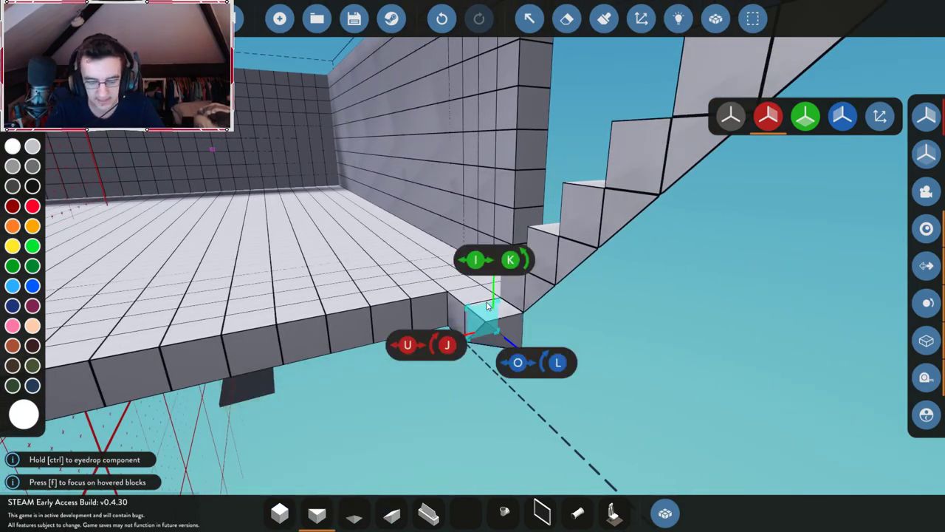
{"action": "scroll", "coordinate": [488, 306], "scroll_direction": "down", "scroll_amount": 5}
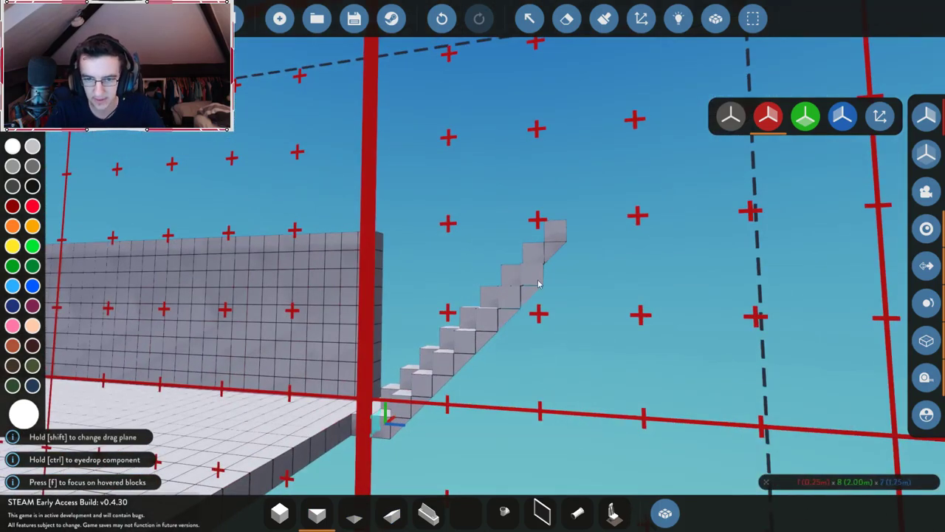
{"action": "right_click_drag", "start_coordinate": [591, 263], "coordinate": [592, 262]}
{"action": "right_click_drag", "start_coordinate": [623, 321], "coordinate": [622, 321]}
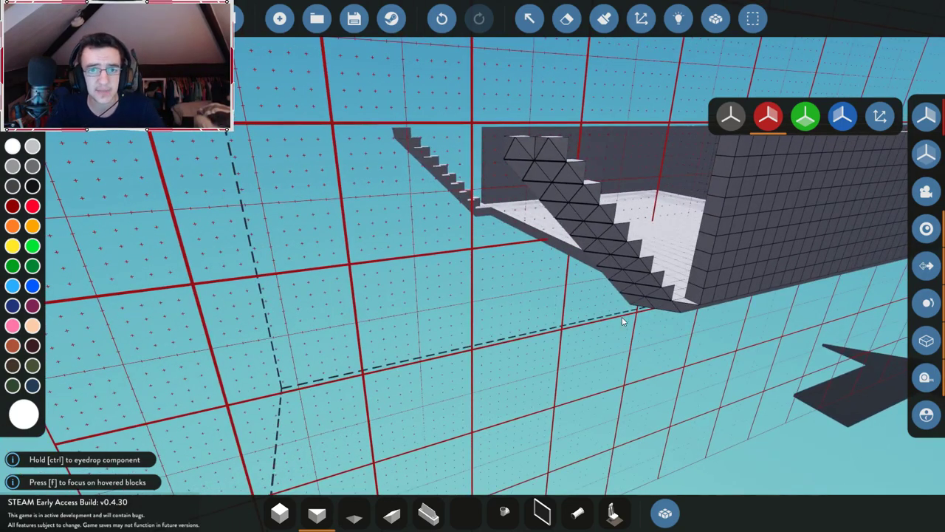
- Fill the stern corner with further adjoining diagonal runs of inverse pyramids, up to 1 x 10 x 10, stepping inward over the floor's angled edge
{"action": "right_click_drag", "start_coordinate": [623, 321], "coordinate": [355, 510]}
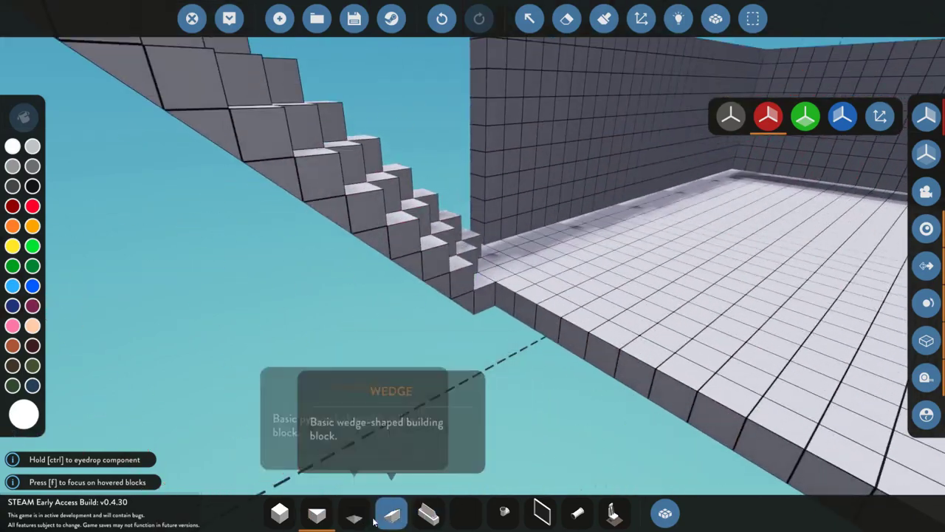
{"action": "right_click_drag", "start_coordinate": [558, 352], "coordinate": [558, 351]}
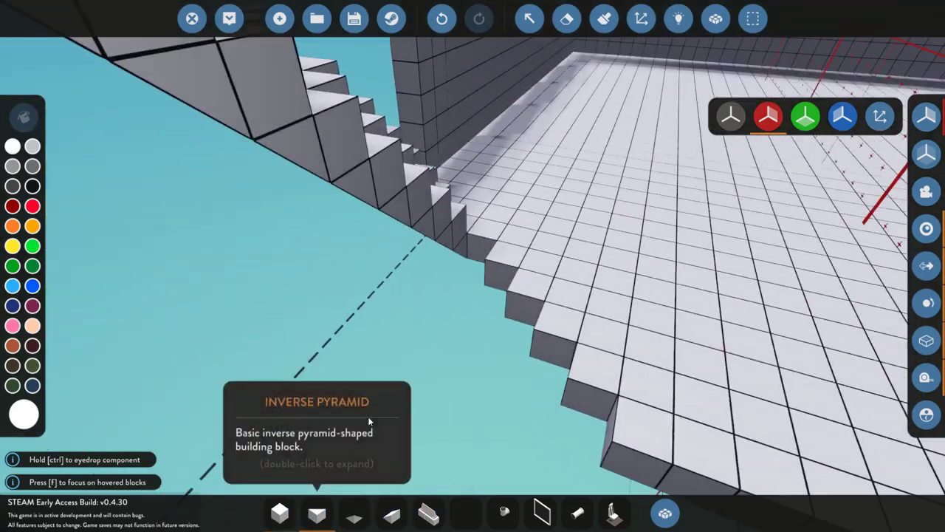
{"action": "left_click", "coordinate": [316, 513]}
{"action": "right_click_drag", "start_coordinate": [317, 513], "coordinate": [284, 221]}
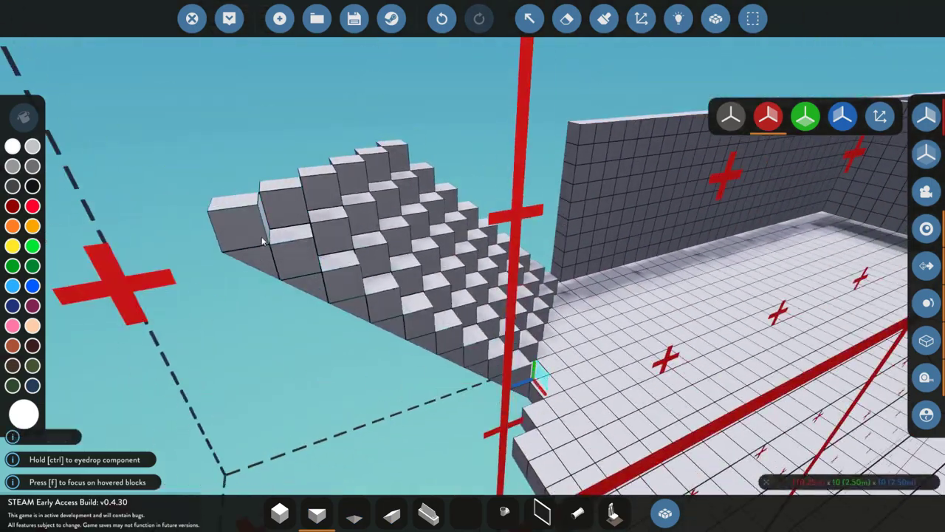
{"action": "right_click_drag", "start_coordinate": [495, 406], "coordinate": [220, 260]}
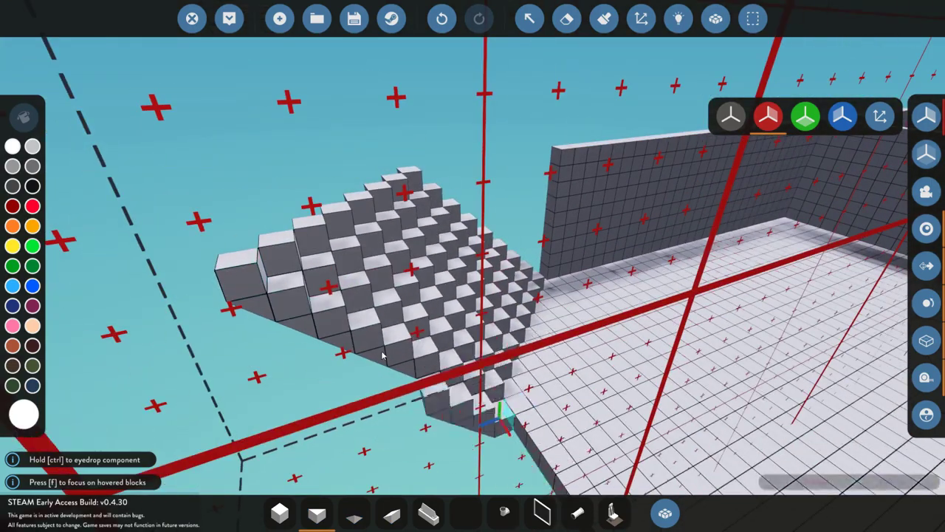
{"action": "right_click_drag", "start_coordinate": [383, 356], "coordinate": [306, 430]}
- Close the gap between the side wall's end and the stepped stern corner with pyramids and blocks
{"action": "left_click", "coordinate": [355, 513]}
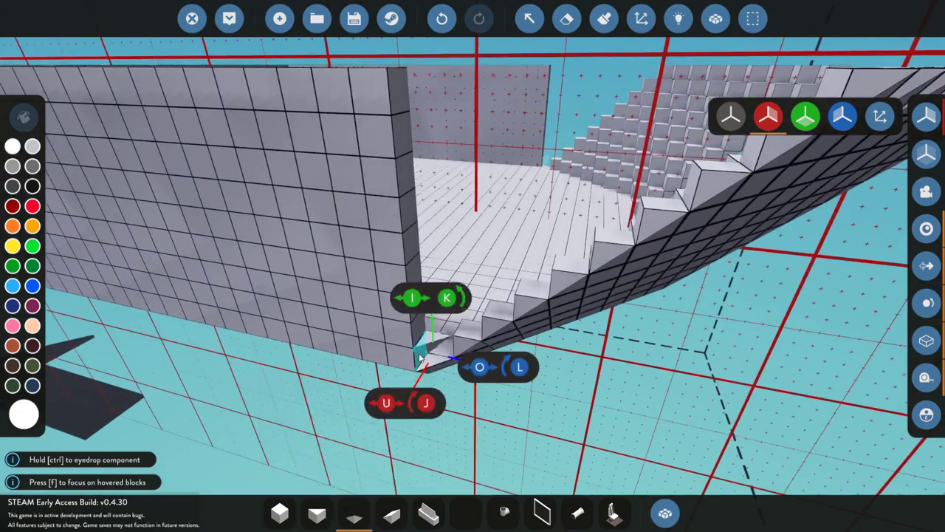
{"action": "right_click_drag", "start_coordinate": [430, 362], "coordinate": [406, 334]}
{"action": "key", "text": "1"}
{"action": "right_click_drag", "start_coordinate": [412, 242], "coordinate": [349, 309]}
{"action": "right_click_drag", "start_coordinate": [503, 296], "coordinate": [446, 314]}
- Fill the sloping stern face between both corners with rows of wedges, and deck over the stern section with blocks
{"action": "key", "text": "3"}
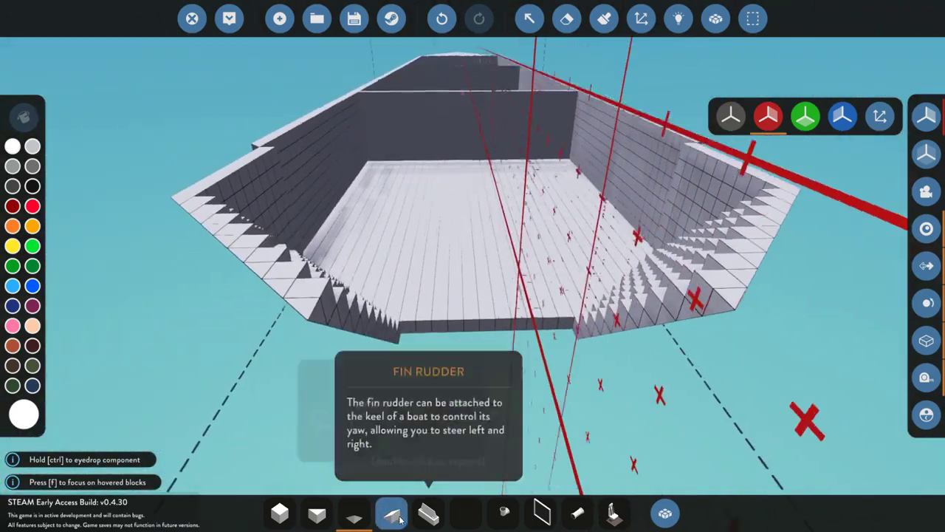
{"action": "key", "text": "w"}
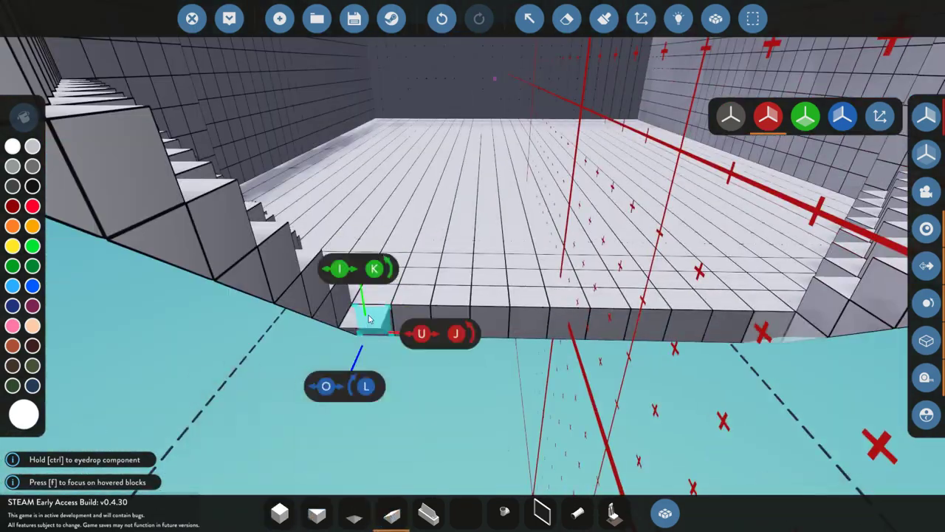
{"action": "key", "text": "d"}
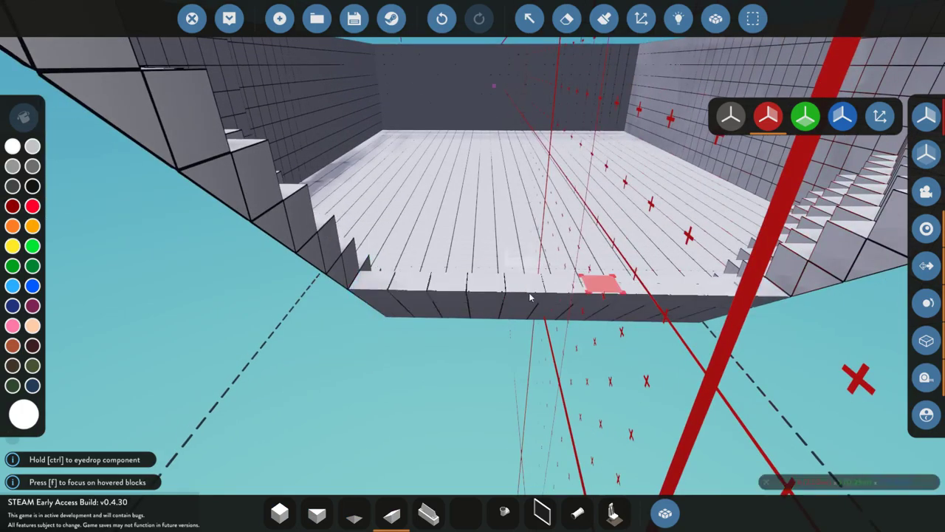
{"action": "key", "text": "s"}
{"action": "key", "text": "e"}
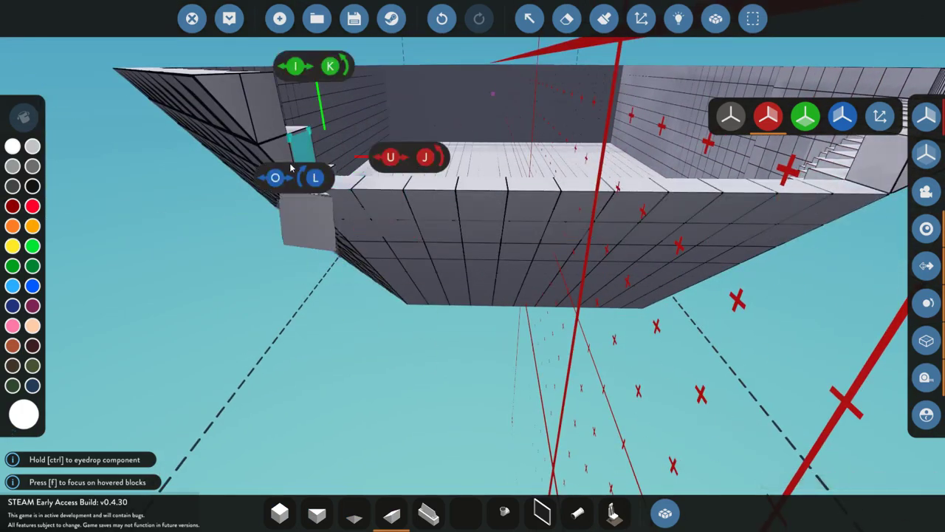
{"action": "right_click_drag", "start_coordinate": [306, 502], "coordinate": [354, 347]}
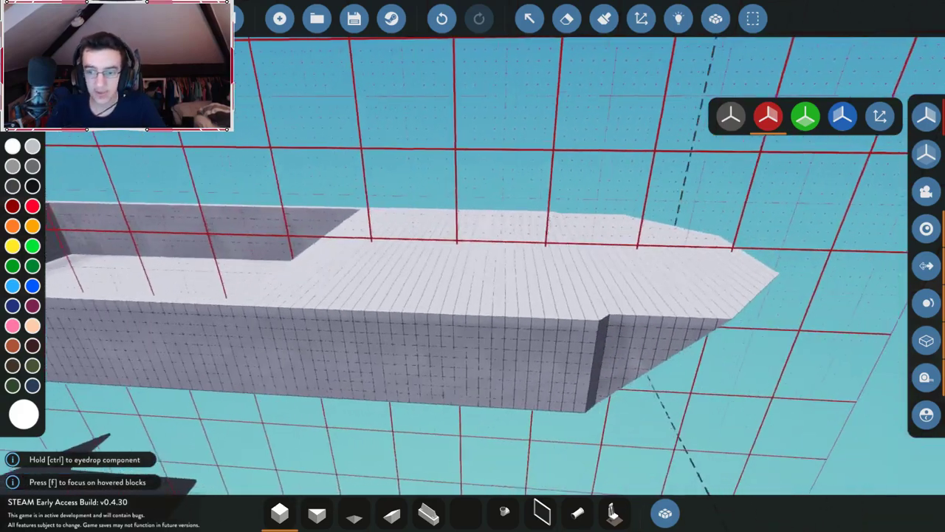
{"action": "right_click_drag", "start_coordinate": [355, 347], "coordinate": [510, 149]}
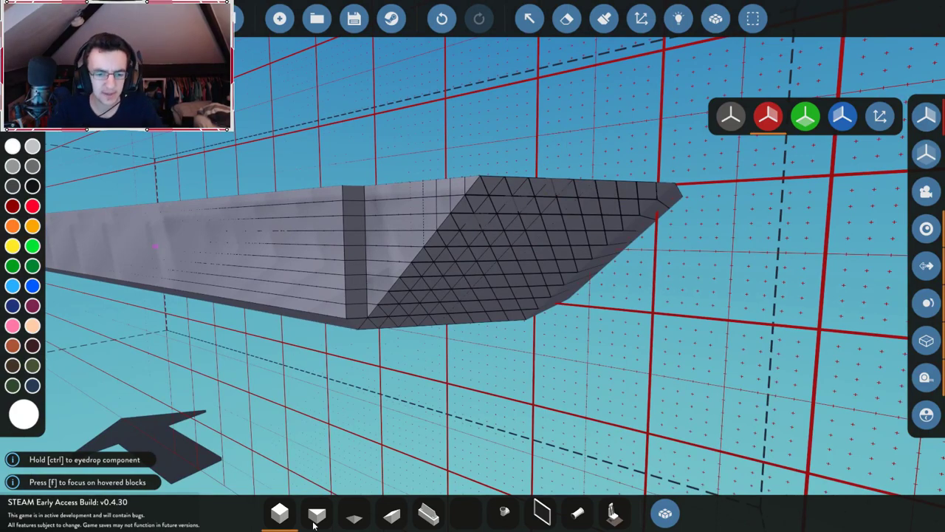
- Build a raised wall of adjoining vertical wedge columns, 11 blocks high, along the angled edge of the stern deck
{"action": "right_click_drag", "start_coordinate": [343, 497], "coordinate": [415, 415]}
{"action": "left_click", "coordinate": [392, 512]}
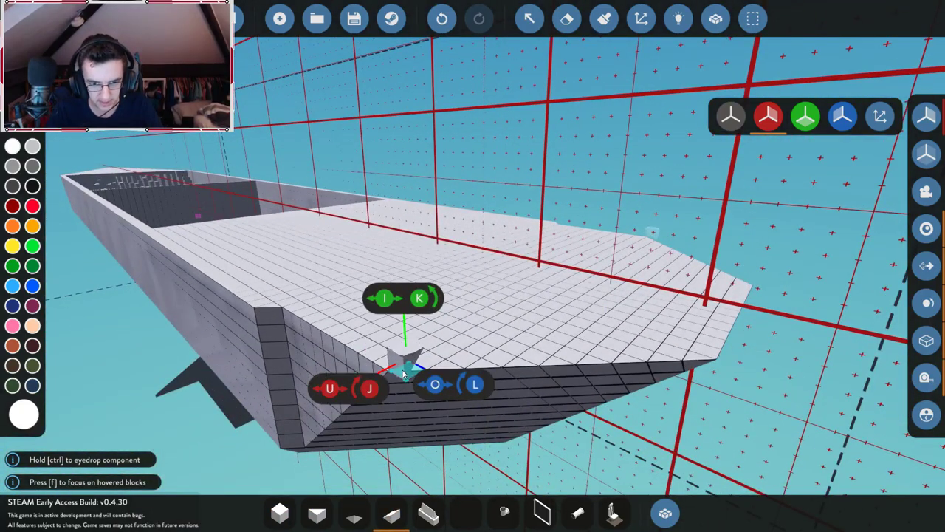
{"action": "left_click_drag", "start_coordinate": [411, 306], "coordinate": [427, 133]}
{"action": "right_click_drag", "start_coordinate": [412, 341], "coordinate": [430, 348]}
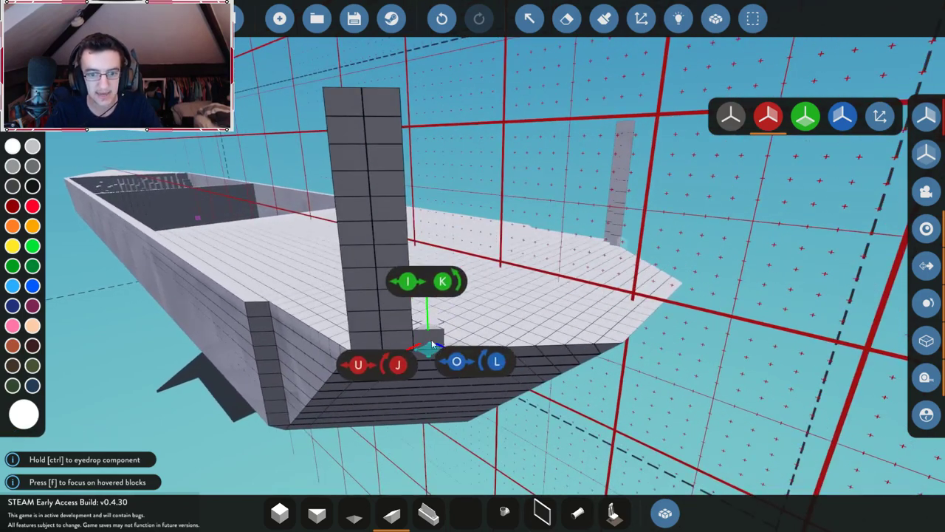
{"action": "left_click_drag", "start_coordinate": [426, 348], "coordinate": [428, 120]}
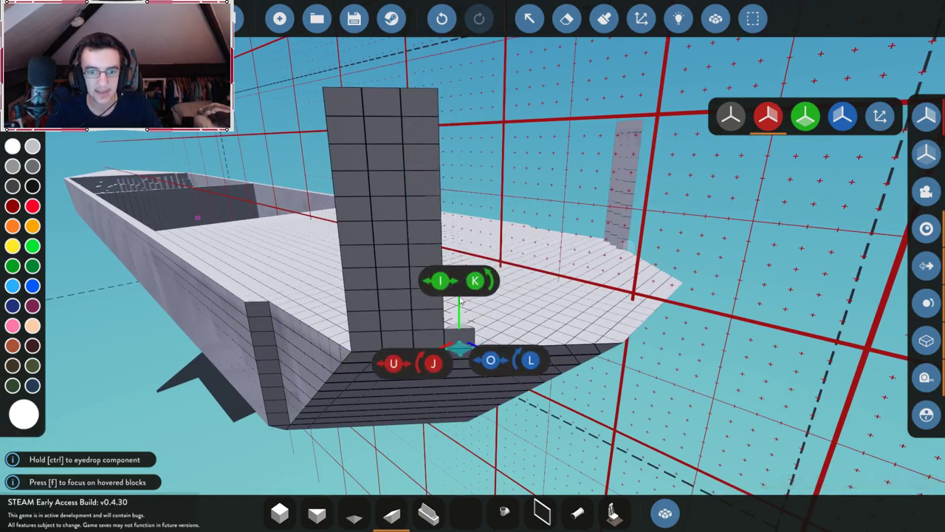
{"action": "left_click_drag", "start_coordinate": [461, 301], "coordinate": [468, 101]}
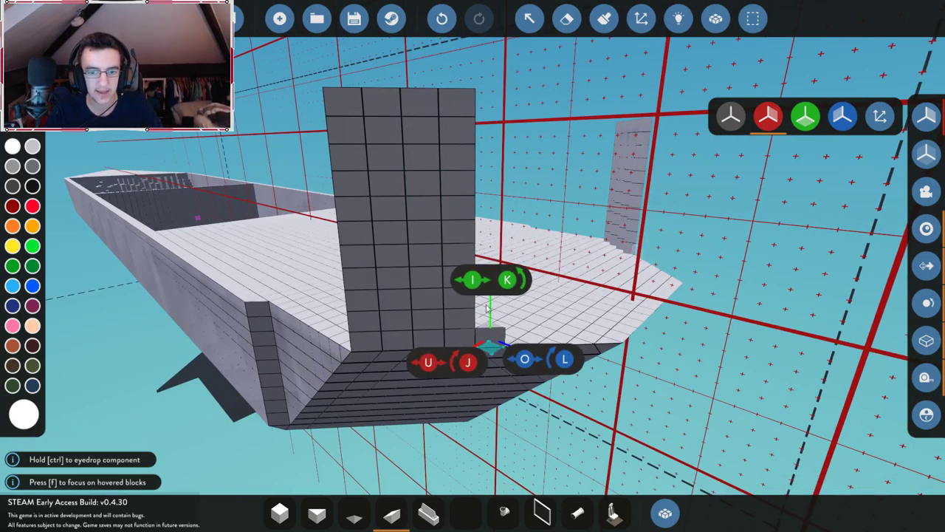
{"action": "left_click_drag", "start_coordinate": [487, 309], "coordinate": [483, 110]}
{"action": "right_click_drag", "start_coordinate": [476, 341], "coordinate": [474, 349]}
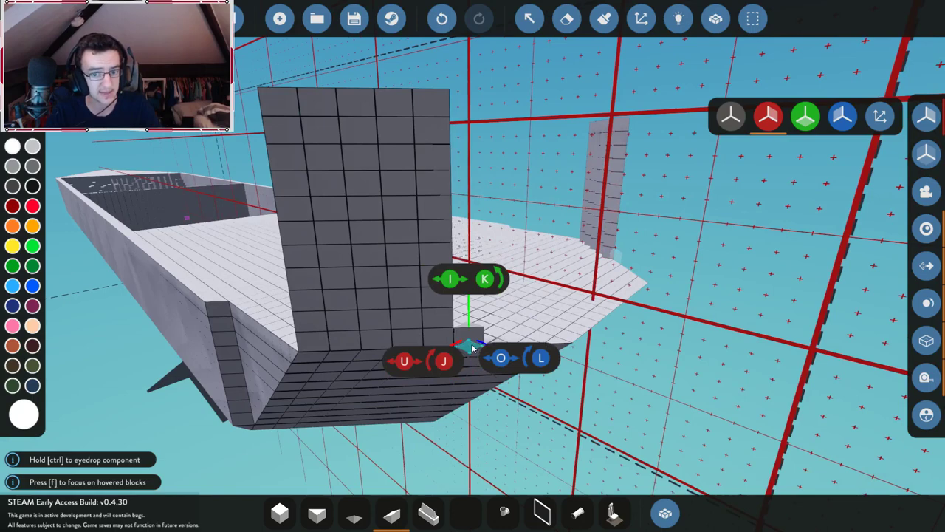
{"action": "left_click_drag", "start_coordinate": [472, 349], "coordinate": [473, 93]}
{"action": "right_click_drag", "start_coordinate": [465, 269], "coordinate": [454, 354]}
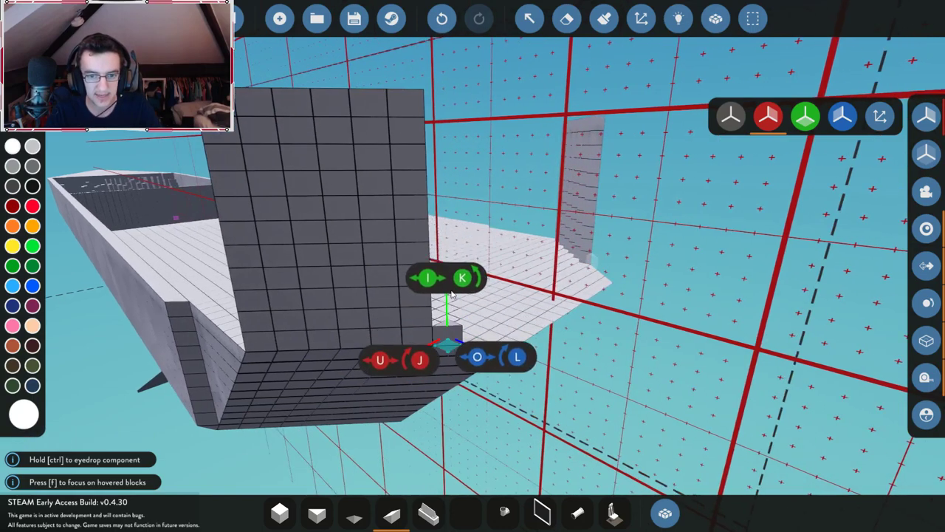
{"action": "left_click_drag", "start_coordinate": [452, 294], "coordinate": [445, 103]}
{"action": "left_click_drag", "start_coordinate": [479, 329], "coordinate": [466, 125]}
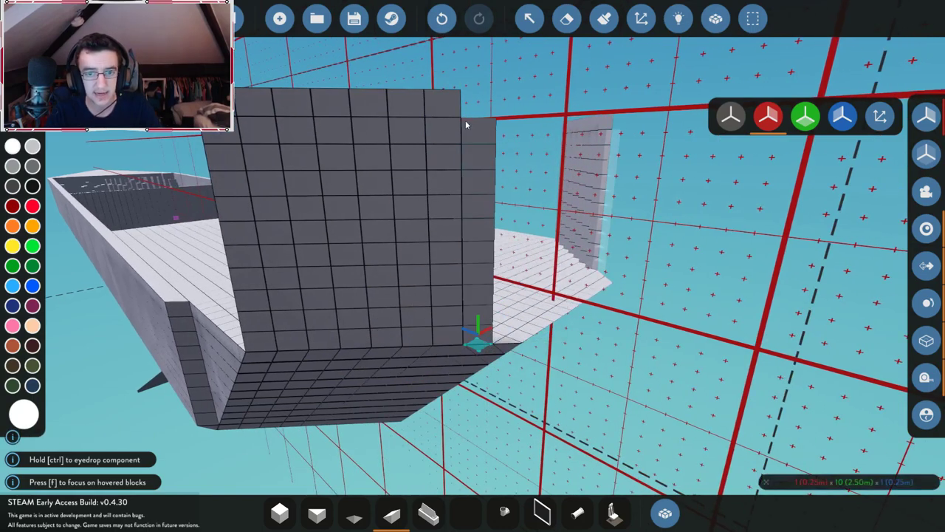
{"action": "left_click_drag", "start_coordinate": [506, 283], "coordinate": [506, 99]}
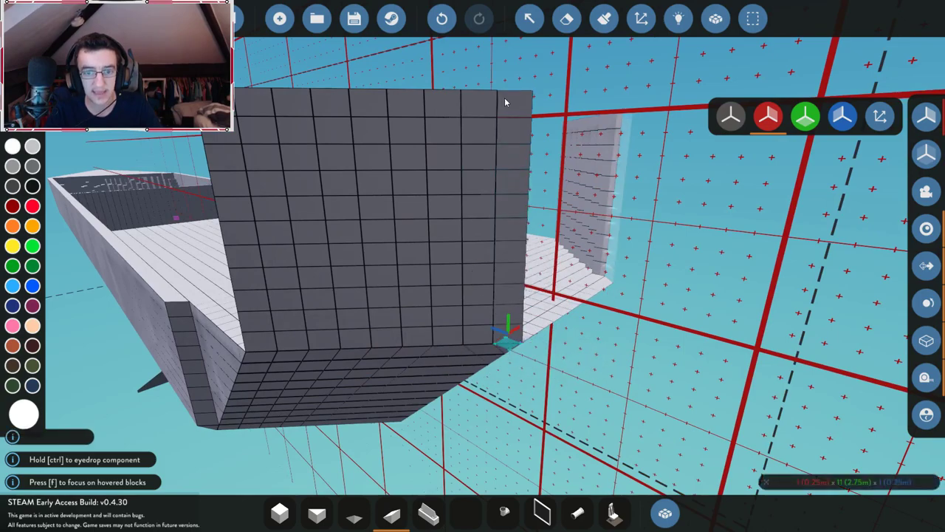
- Continue the raised stern wall forward with full-height block columns along the hull's side
{"action": "right_click_drag", "start_coordinate": [507, 99], "coordinate": [502, 384]}
{"action": "left_click", "coordinate": [280, 513]}
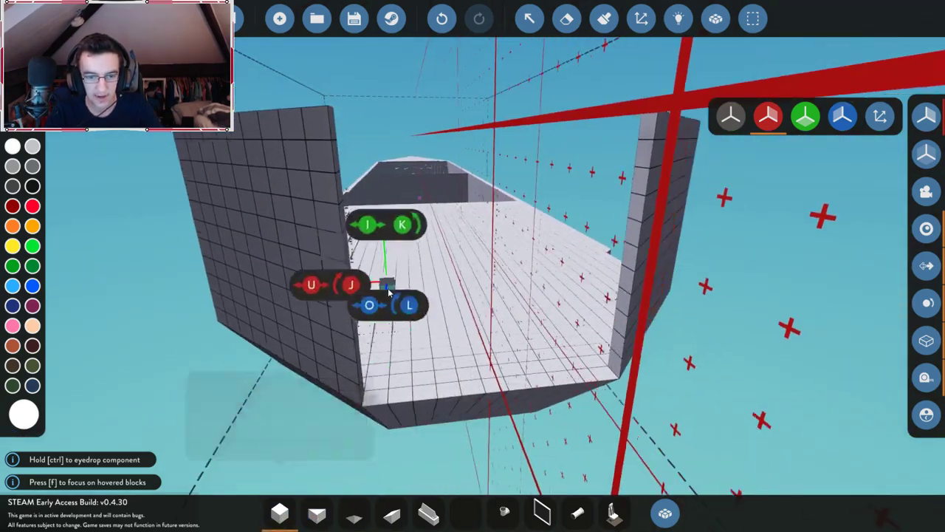
{"action": "right_click_drag", "start_coordinate": [379, 280], "coordinate": [295, 168]}
{"action": "left_click_drag", "start_coordinate": [283, 162], "coordinate": [477, 225]}
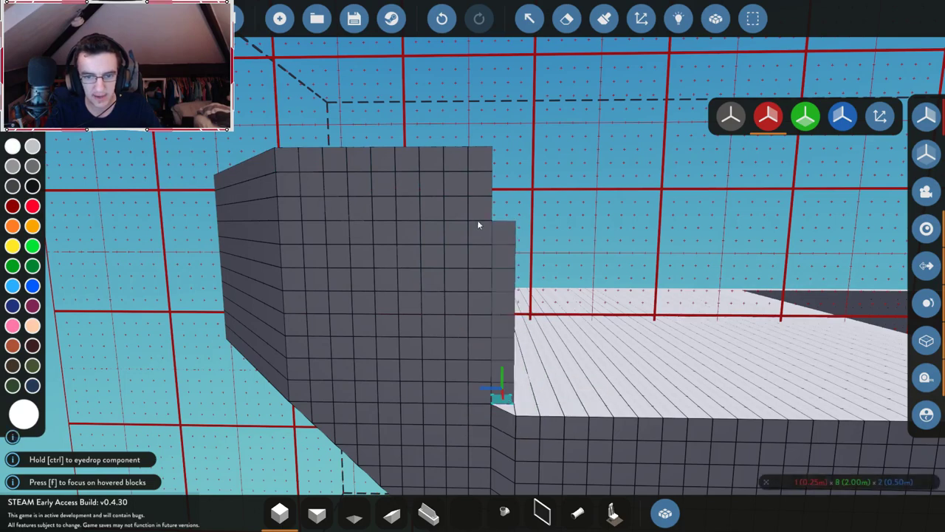
{"action": "left_click_drag", "start_coordinate": [478, 158], "coordinate": [480, 158]}
{"action": "left_click_drag", "start_coordinate": [529, 404], "coordinate": [522, 168]}
- Extend the raised side wall with blocks past the jog, forward along the hull edge beside the stern deck
{"action": "key", "text": "w"}
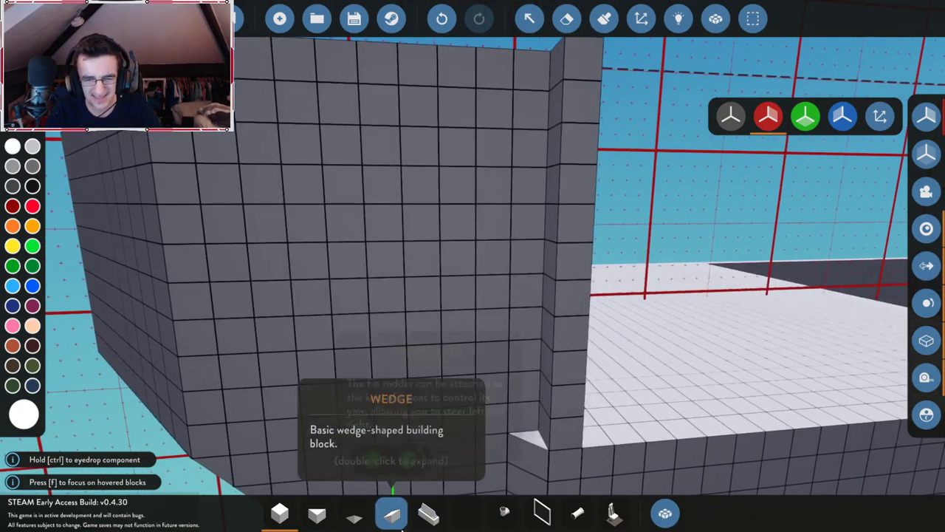
{"action": "left_click", "coordinate": [391, 511]}
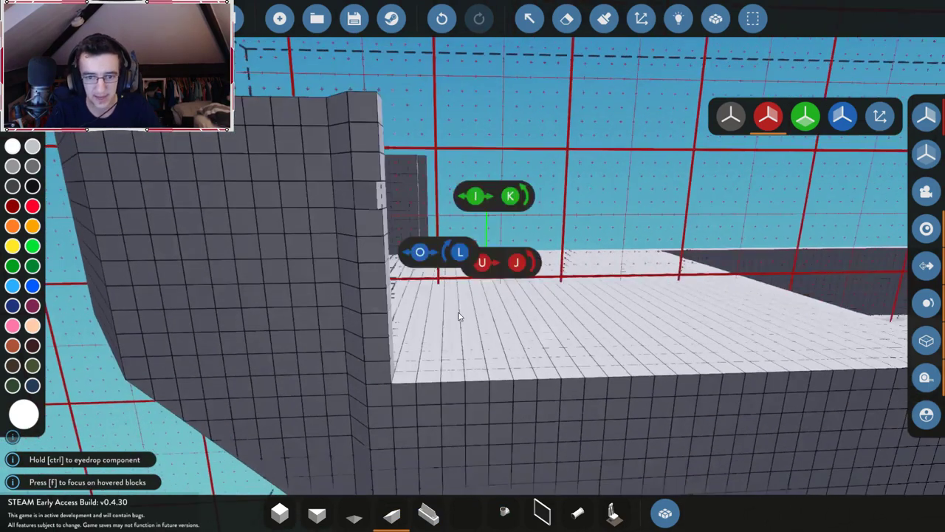
{"action": "left_click", "coordinate": [279, 512]}
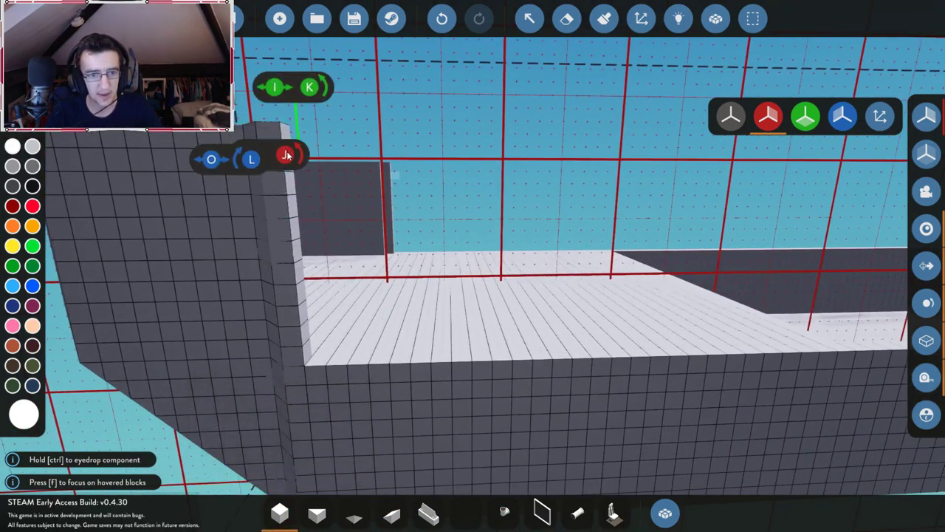
{"action": "left_click_drag", "start_coordinate": [289, 146], "coordinate": [568, 353]}
{"action": "mouse_move", "coordinate": [568, 353]}
{"action": "right_mouse_down"}
{"action": "mouse_move", "coordinate": [443, 332]}
{"action": "mouse_move", "coordinate": [577, 357]}
{"action": "right_mouse_up"}
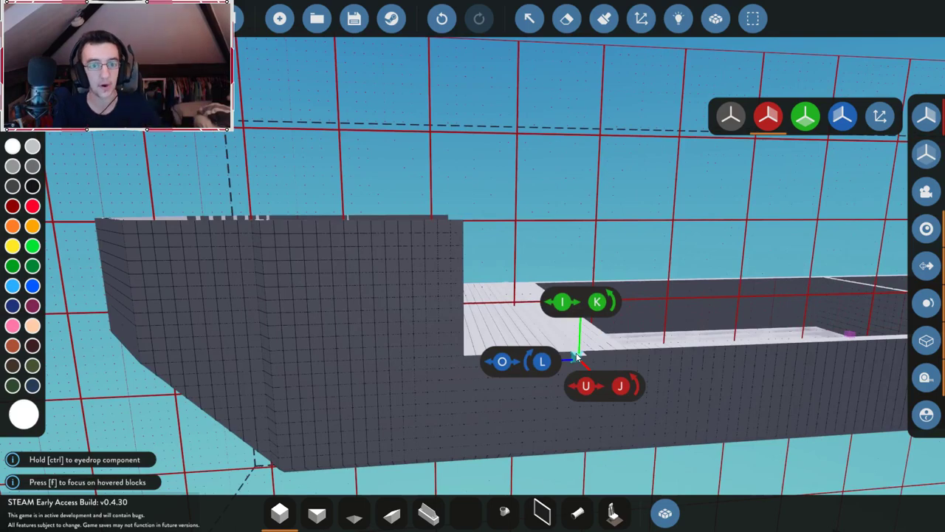
- Examine the whole hull from the bow and open holds back to the raised stern walls
{"action": "left_click", "coordinate": [641, 18]}
{"action": "mouse_move", "coordinate": [687, 125]}
{"action": "right_mouse_down"}
{"action": "mouse_move", "coordinate": [665, 133]}
{"action": "mouse_move", "coordinate": [671, 176]}
{"action": "right_mouse_up"}
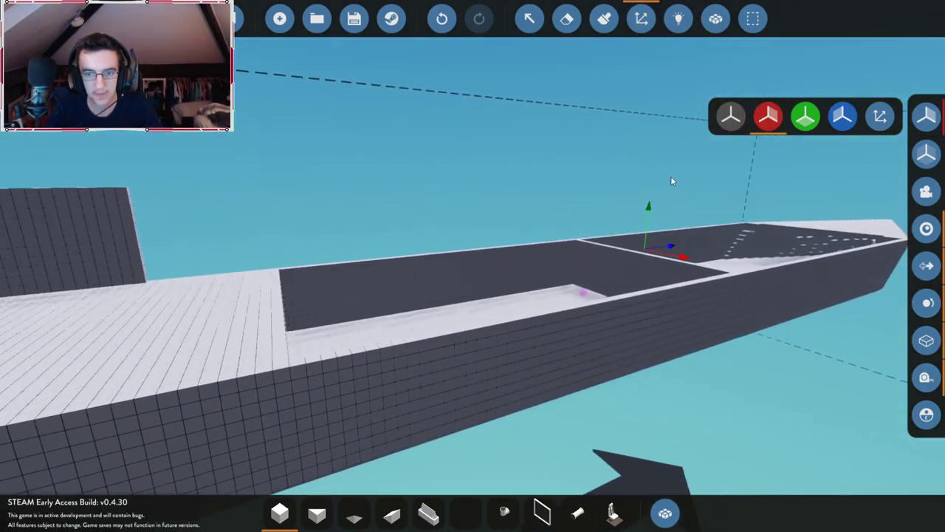
{"action": "right_click_drag", "start_coordinate": [643, 204], "coordinate": [485, 293]}
{"action": "scroll", "coordinate": [646, 248], "scroll_direction": "down", "scroll_amount": 5}
{"action": "scroll", "coordinate": [646, 247], "scroll_direction": "up", "scroll_amount": 5}
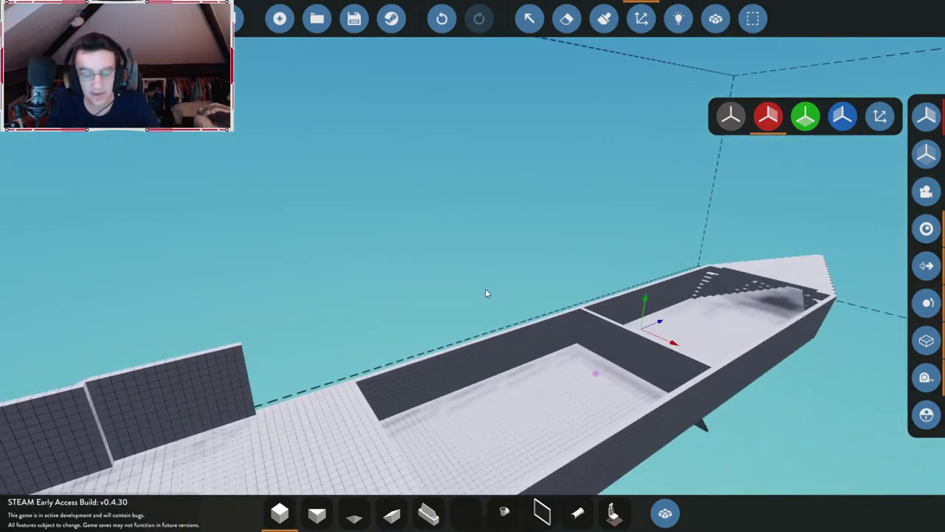
{"action": "right_click_drag", "start_coordinate": [510, 295], "coordinate": [525, 69]}
{"action": "left_click", "coordinate": [529, 18]}
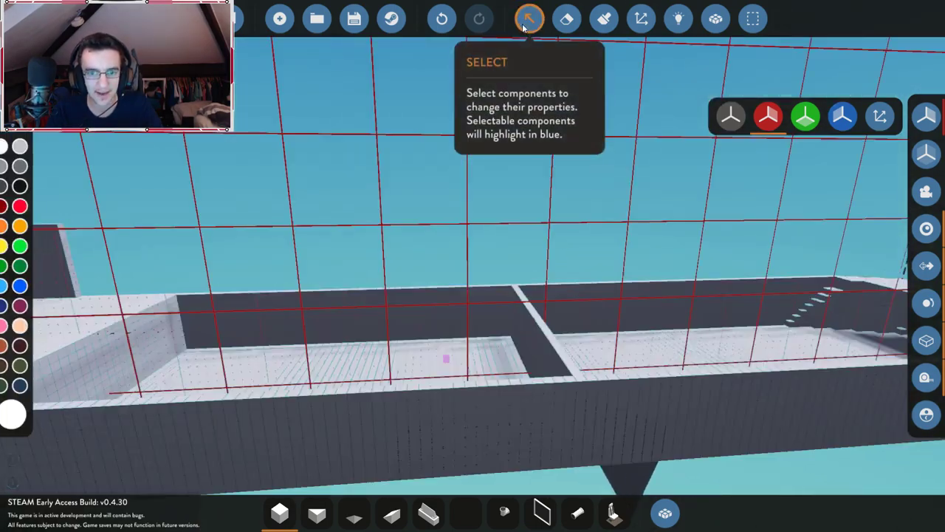
{"action": "right_click_drag", "start_coordinate": [443, 332], "coordinate": [358, 452]}
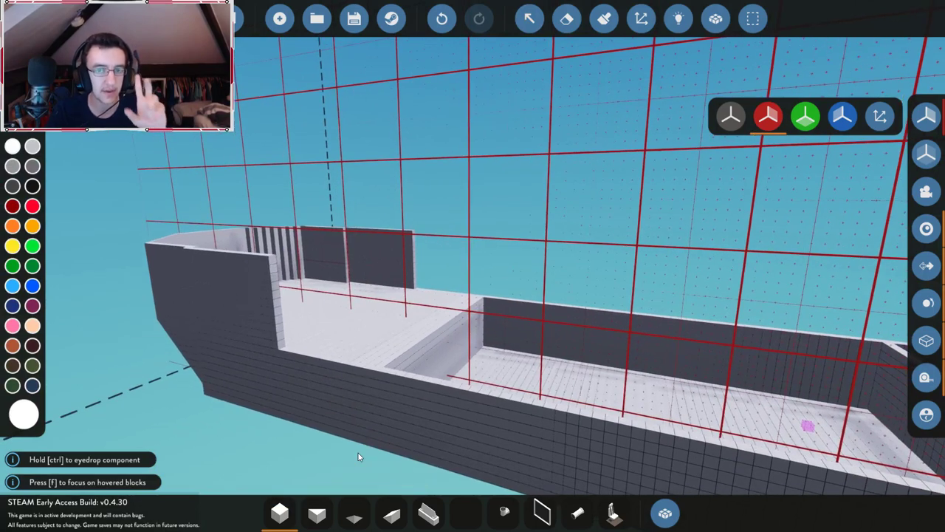
{"action": "left_click", "coordinate": [285, 288]}
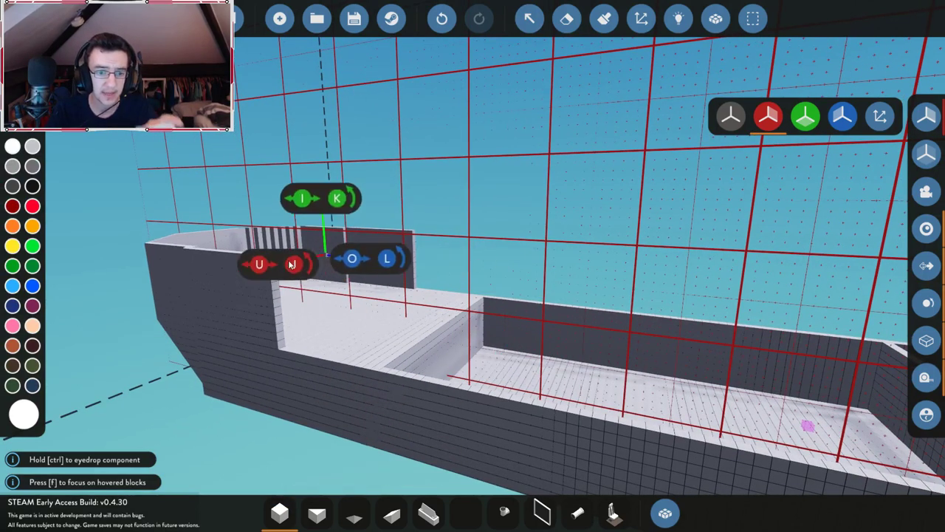
{"action": "key", "text": "i"}
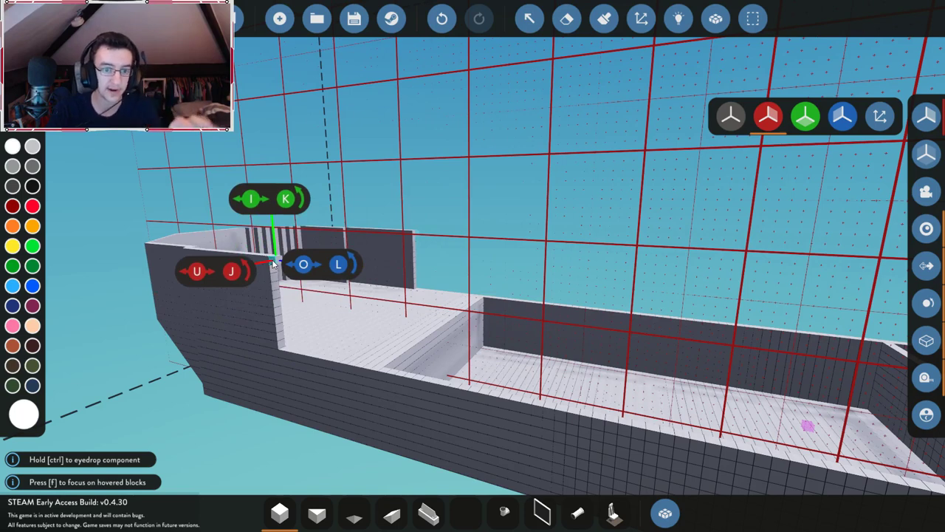
{"action": "left_click_drag", "start_coordinate": [272, 259], "coordinate": [365, 233]}
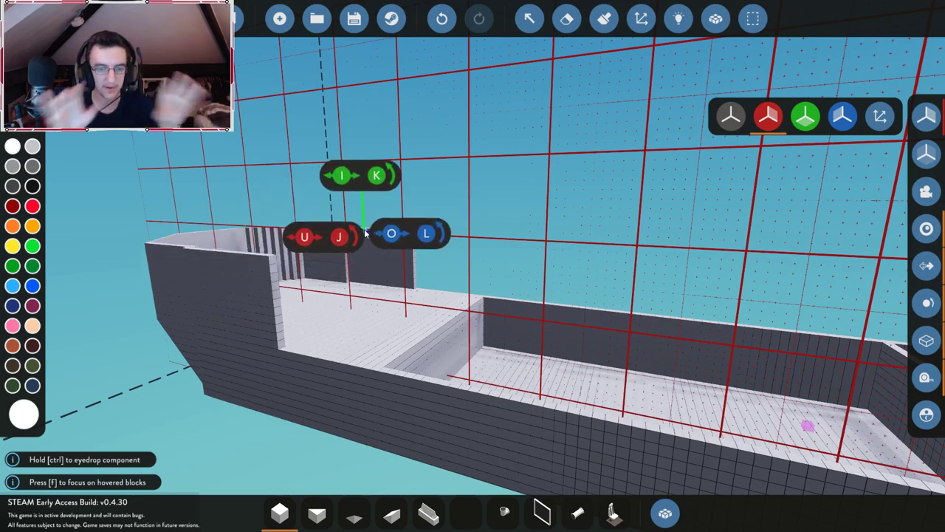
{"action": "left_click_drag", "start_coordinate": [364, 234], "coordinate": [314, 286]}
{"action": "right_click_drag", "start_coordinate": [314, 284], "coordinate": [251, 278]}
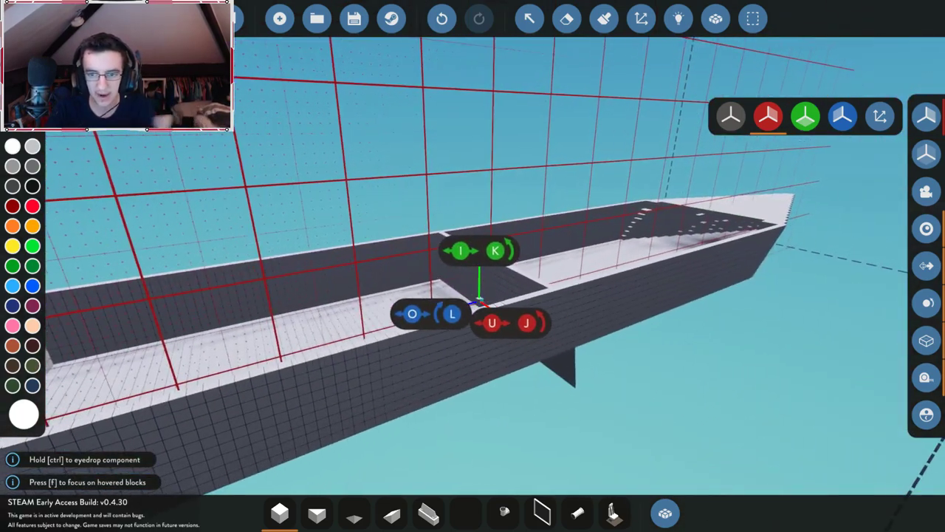
{"action": "left_click_drag", "start_coordinate": [484, 294], "coordinate": [362, 317]}
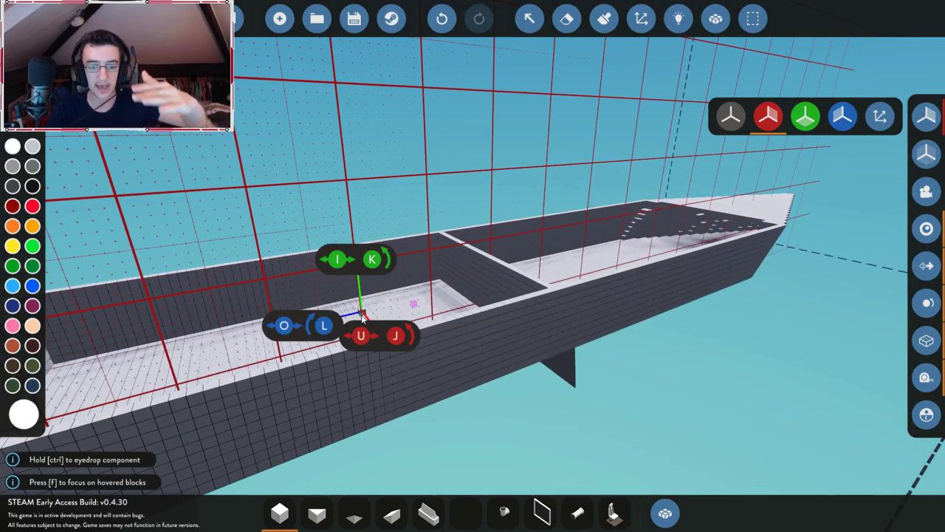
{"action": "right_click_drag", "start_coordinate": [361, 317], "coordinate": [340, 299]}
{"action": "left_click_drag", "start_coordinate": [340, 299], "coordinate": [528, 271]}
{"action": "right_click_drag", "start_coordinate": [528, 270], "coordinate": [465, 214]}
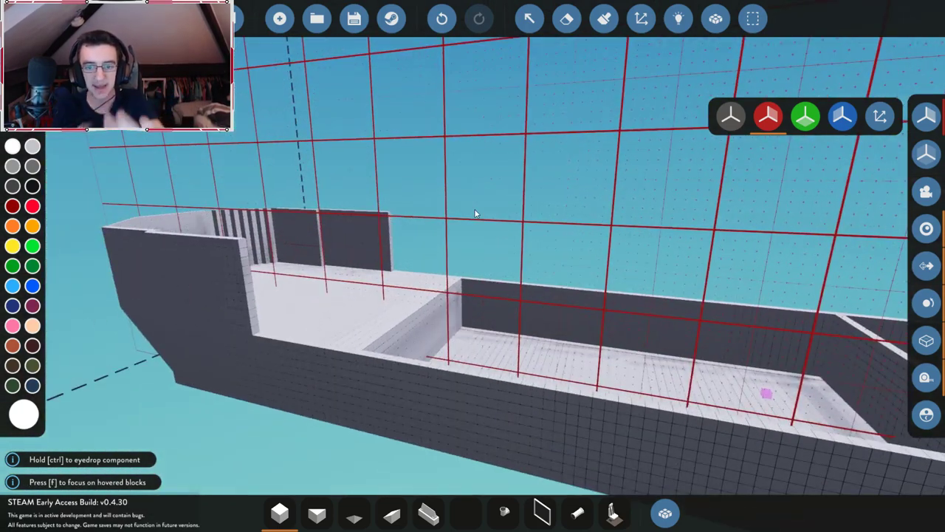